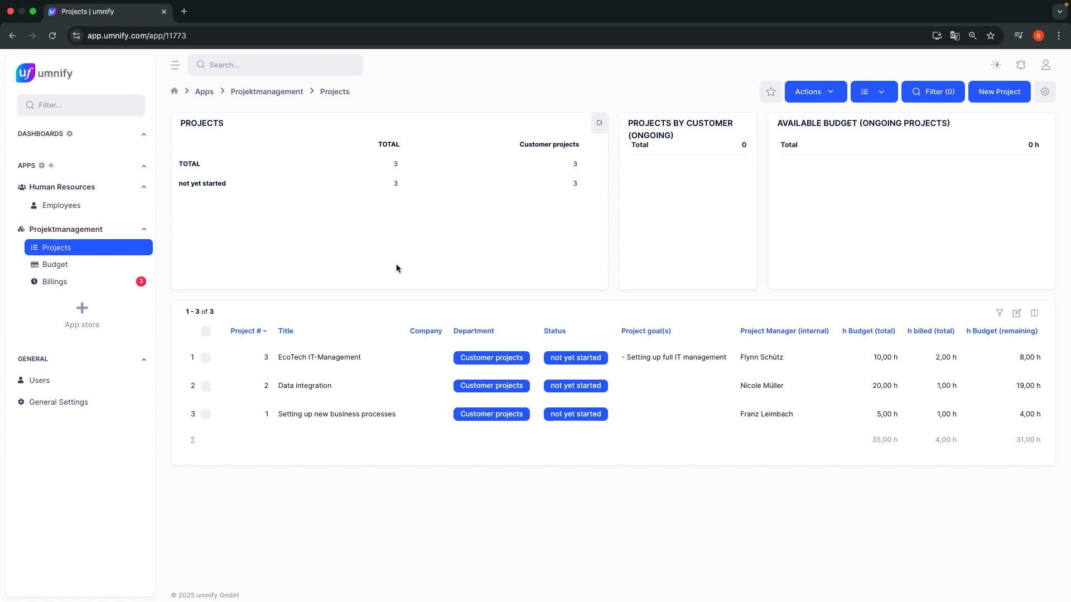
- Install the CRM bundle from the app store with its demo items included
left_click(51, 317)
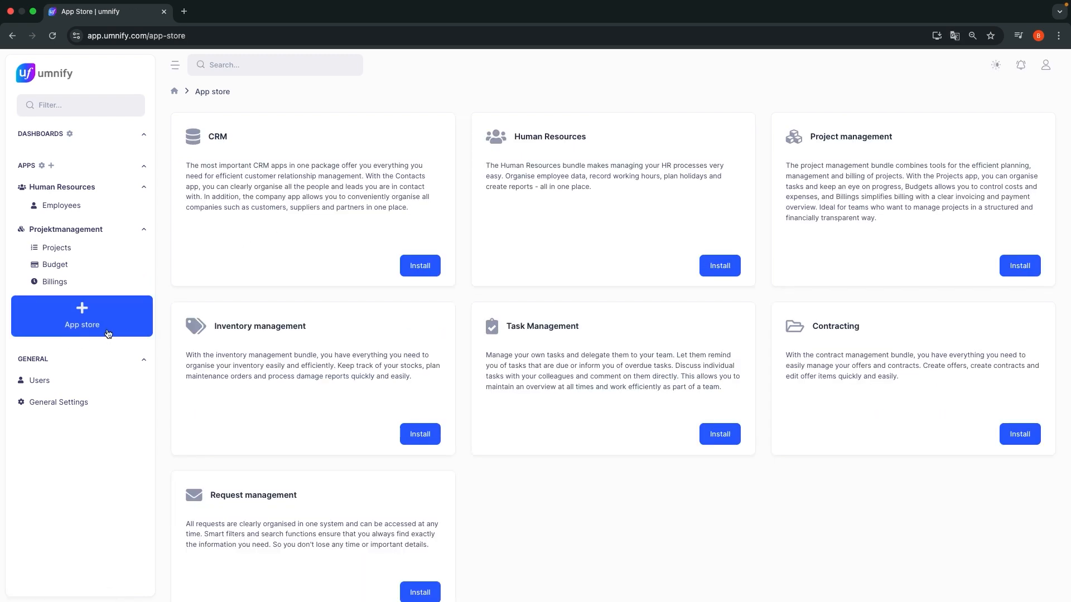
left_click(407, 271)
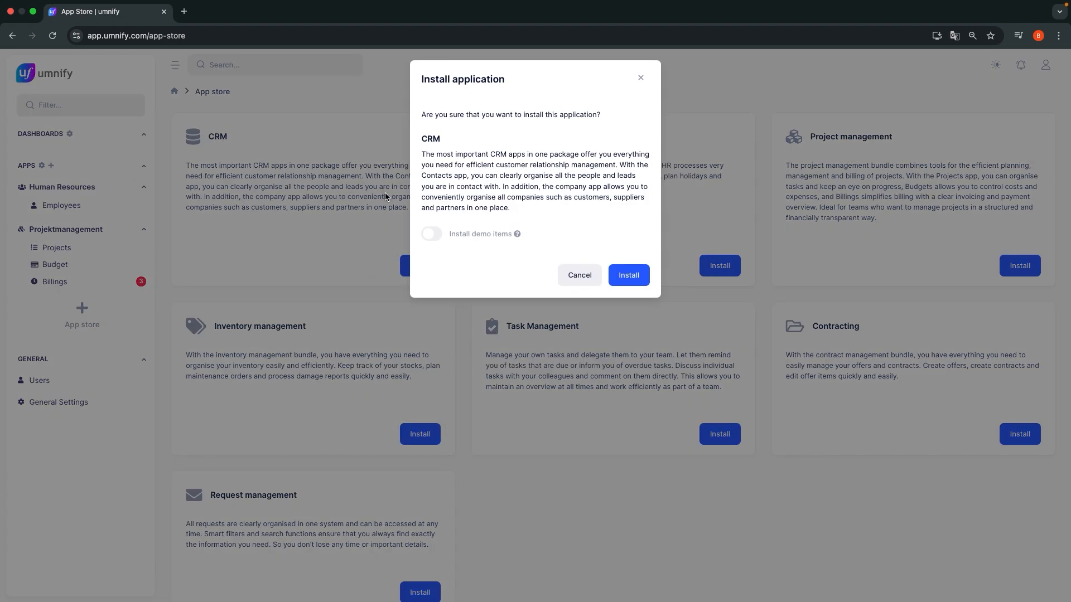
left_click(435, 234)
left_click(622, 277)
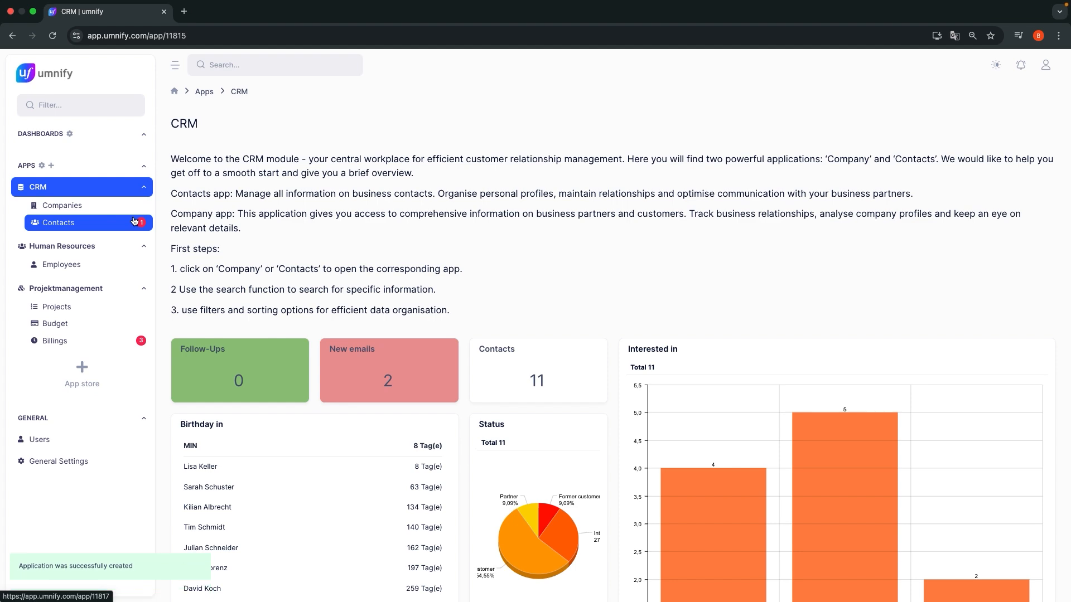
- Open the CRM Contacts app, view only the leads, and return to the full contact list
left_click(135, 221)
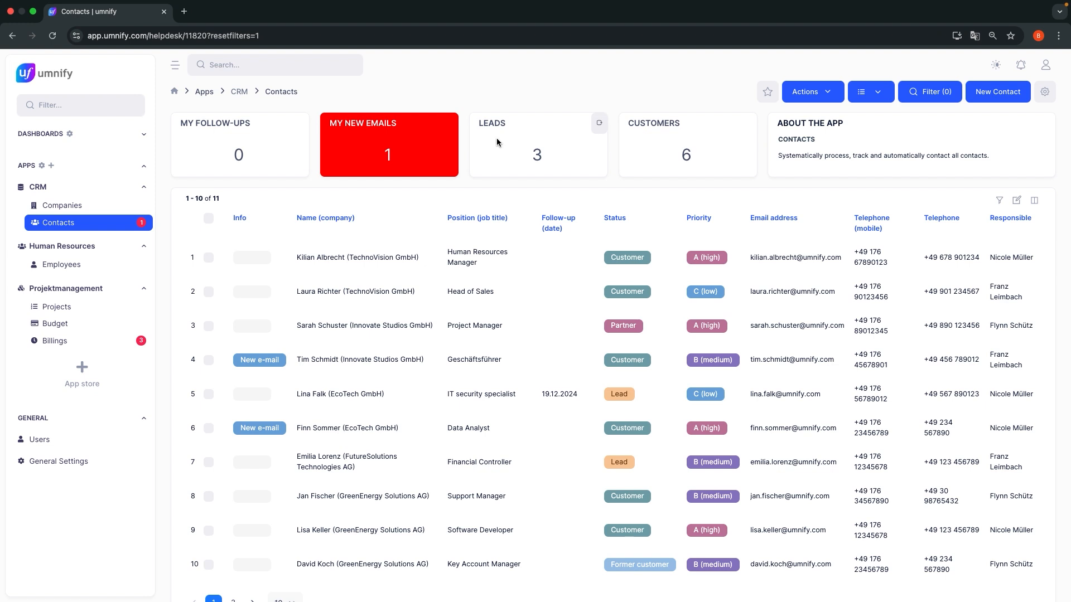
left_click(530, 156)
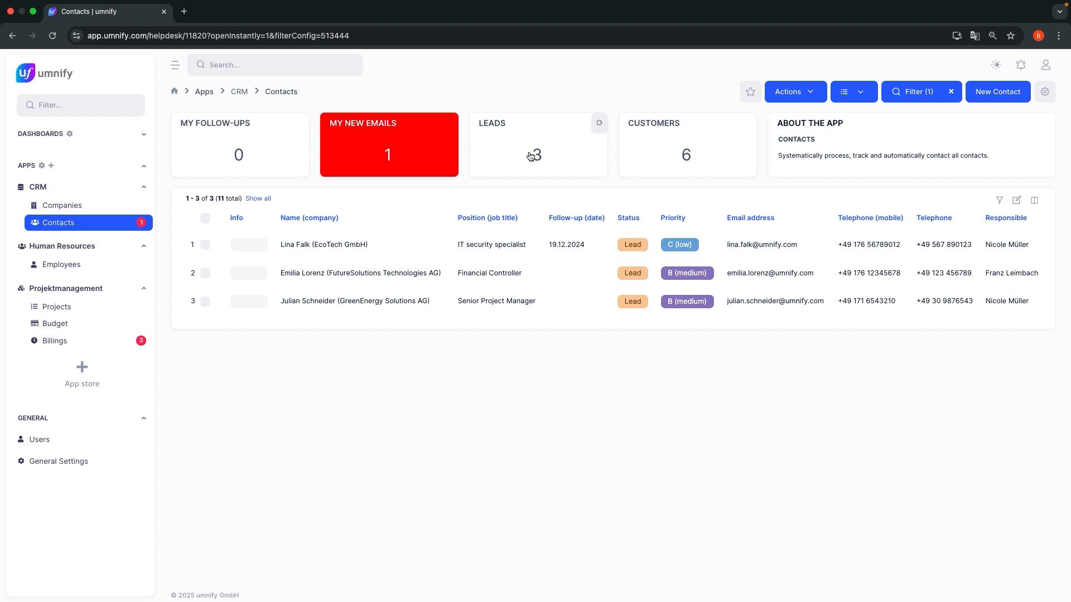
left_click(259, 198)
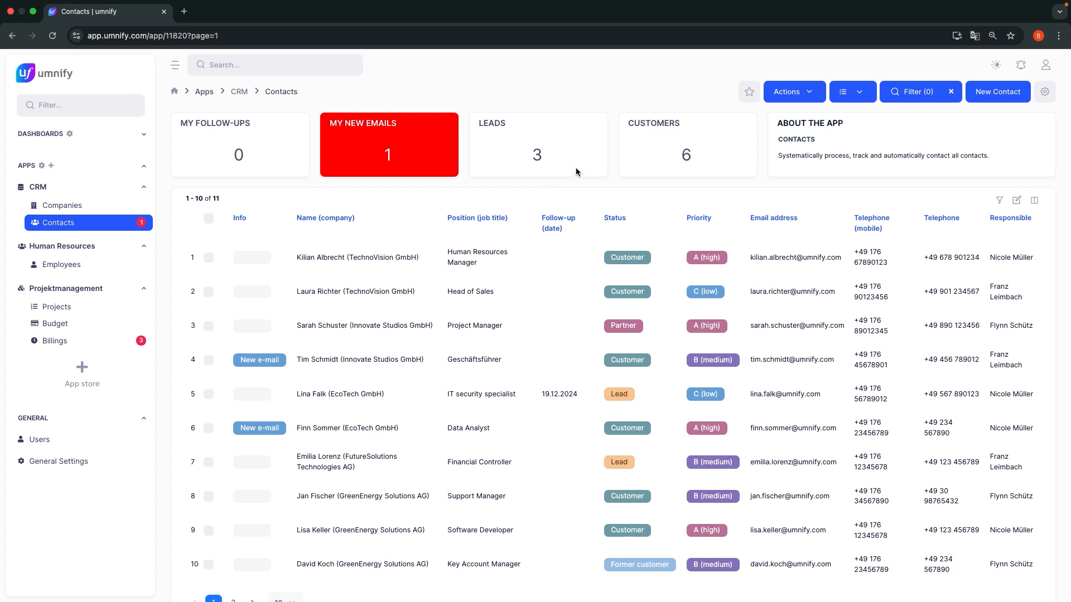
- Start a new contact and fill in the salutation Mr., the surname and the first name in its master data
left_click(1018, 94)
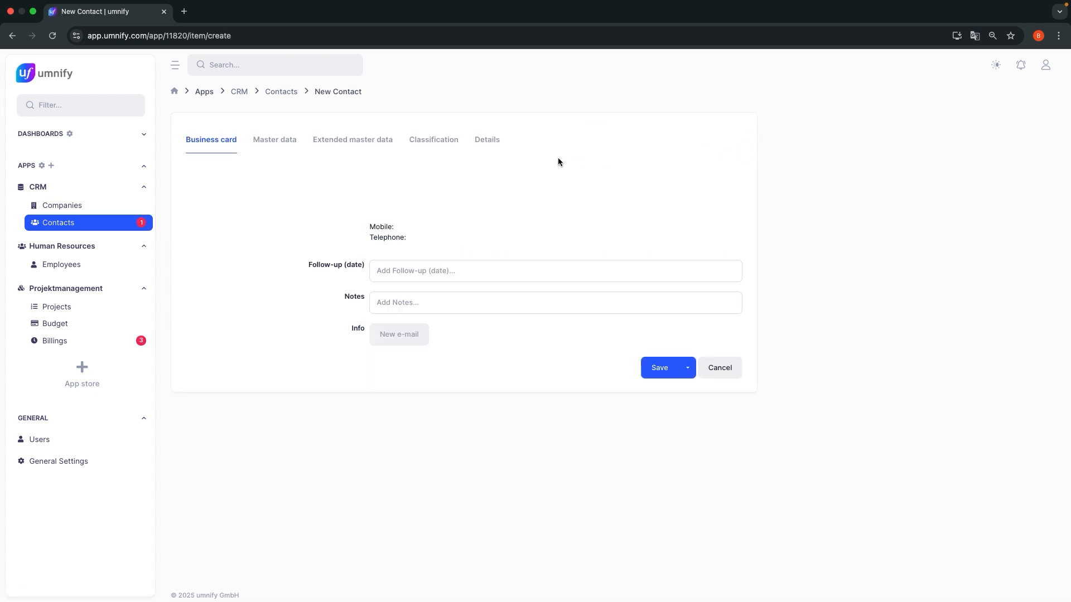
left_click(259, 148)
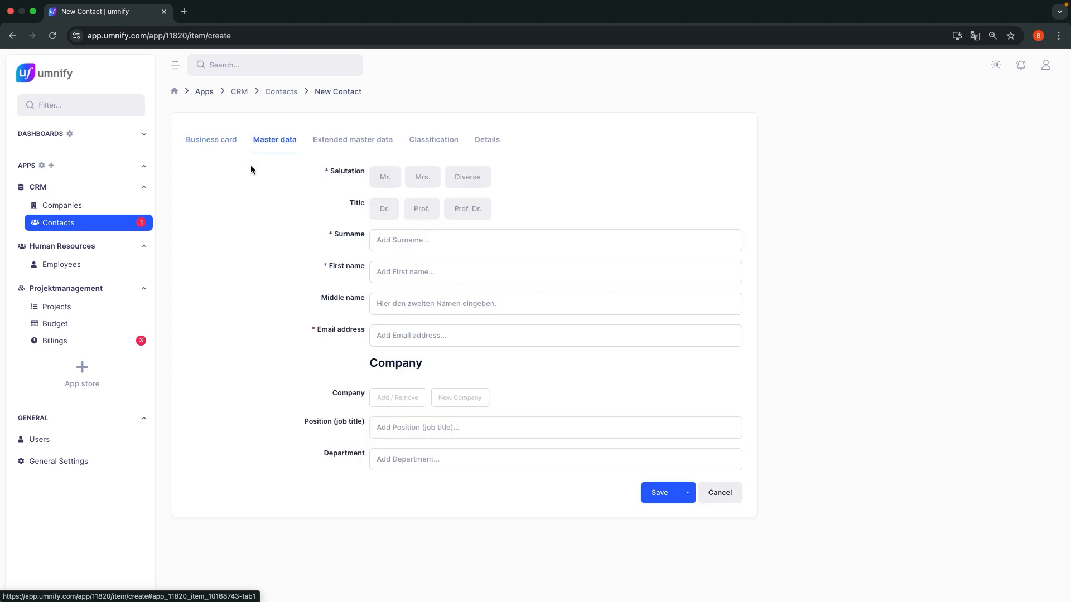
left_click(385, 177)
left_click(375, 237)
type("Smith")
key("Tab")
type("John")
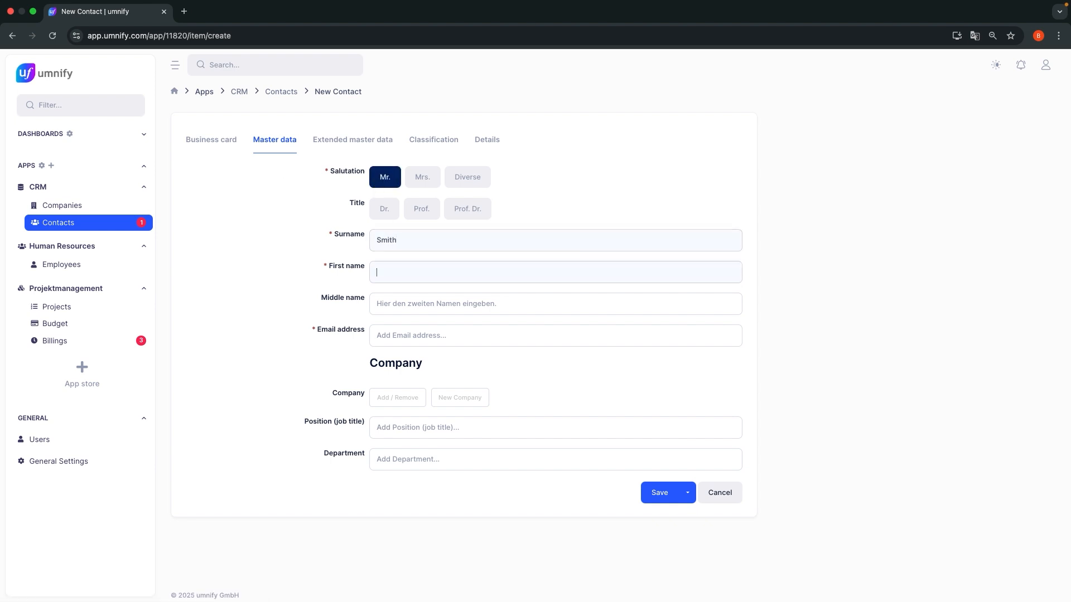
- Enter the new contact's email address and assign the company FutureSolutions Technologies AG
key("Tab")
key("Tab")
key("super+v")
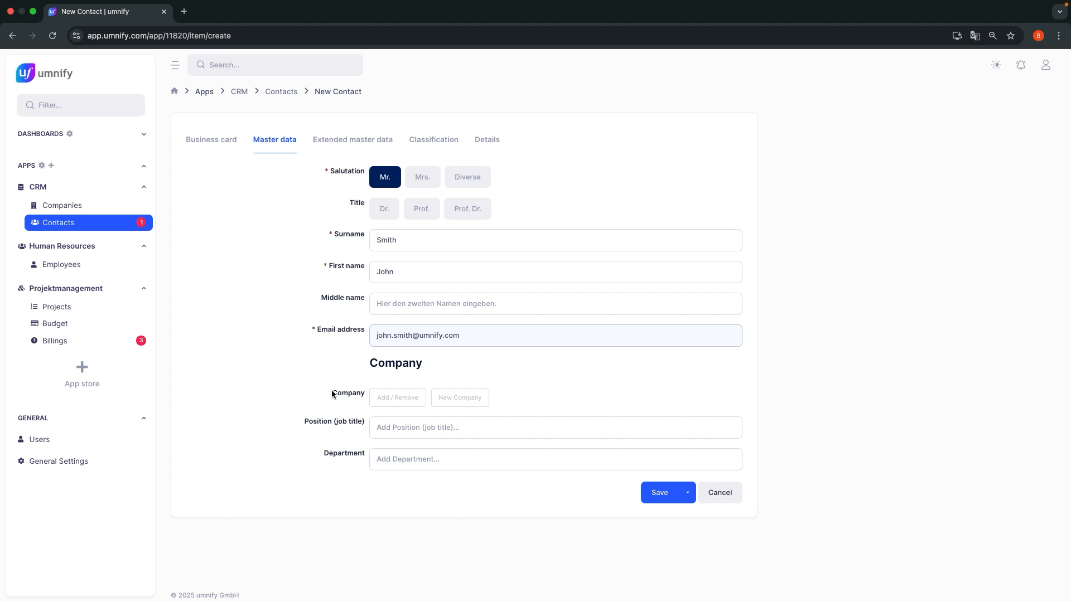
left_click(375, 396)
left_click(389, 487)
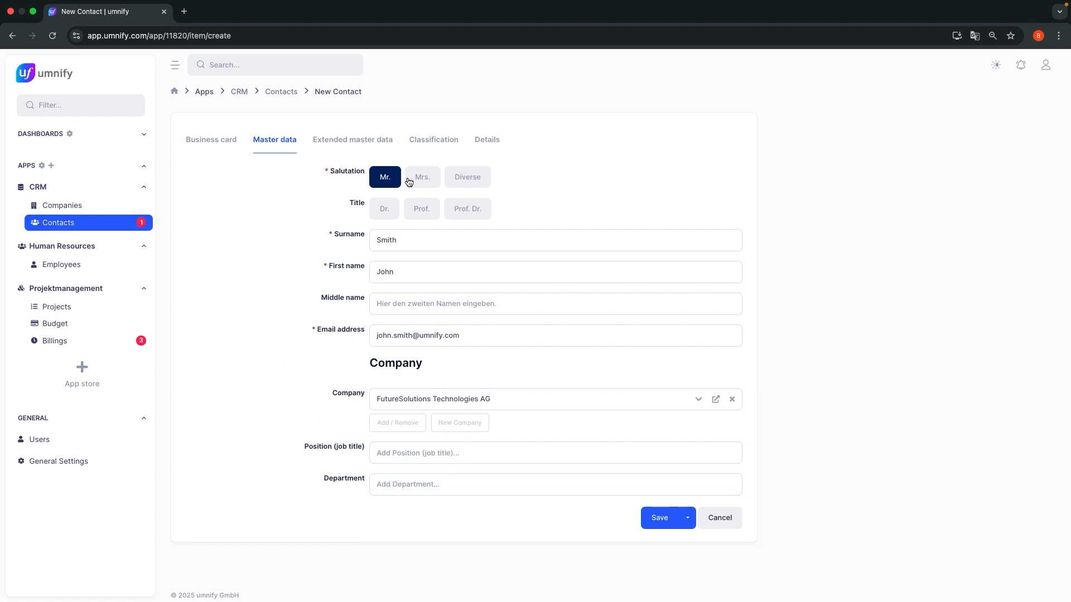
- Classify the new contact with status Lead and priority A (high)
left_click(433, 144)
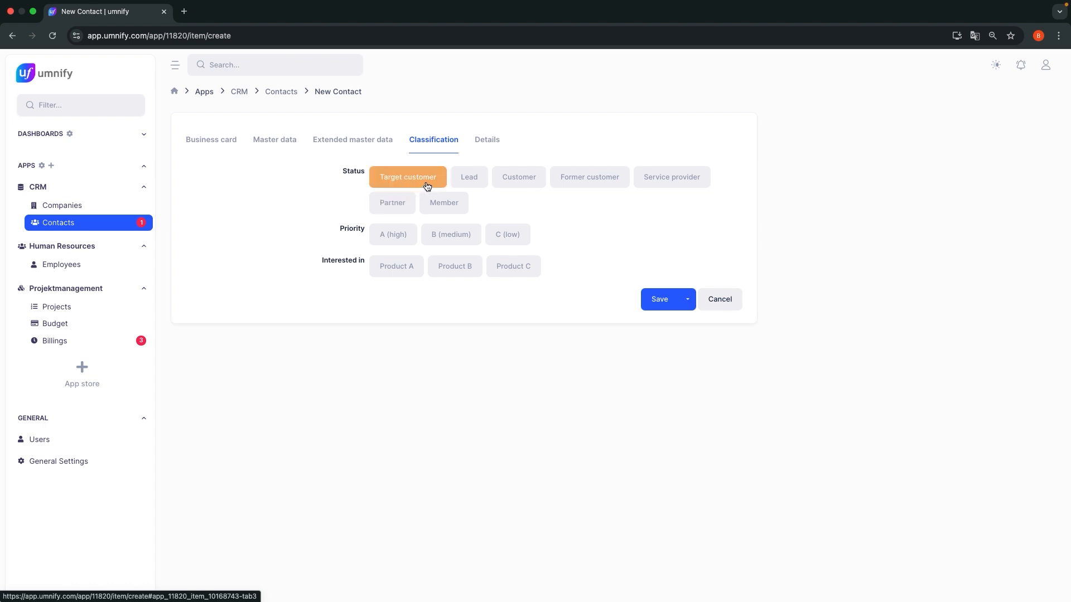
left_click(464, 182)
left_click(406, 233)
left_click(425, 208)
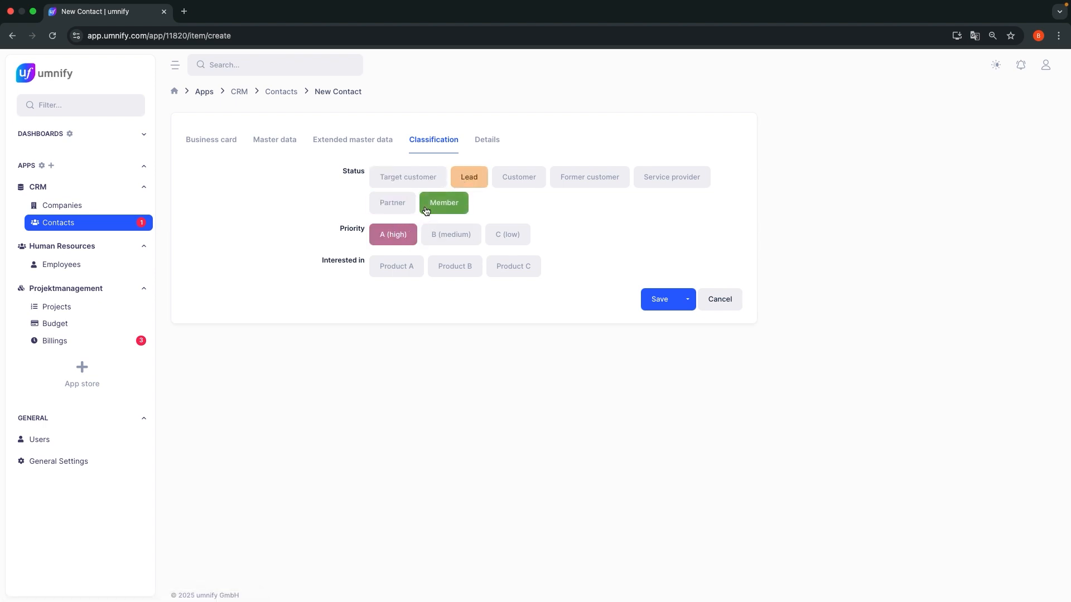
- Assign the second listed employee as responsible in the new contact's details and save the contact
left_click(486, 142)
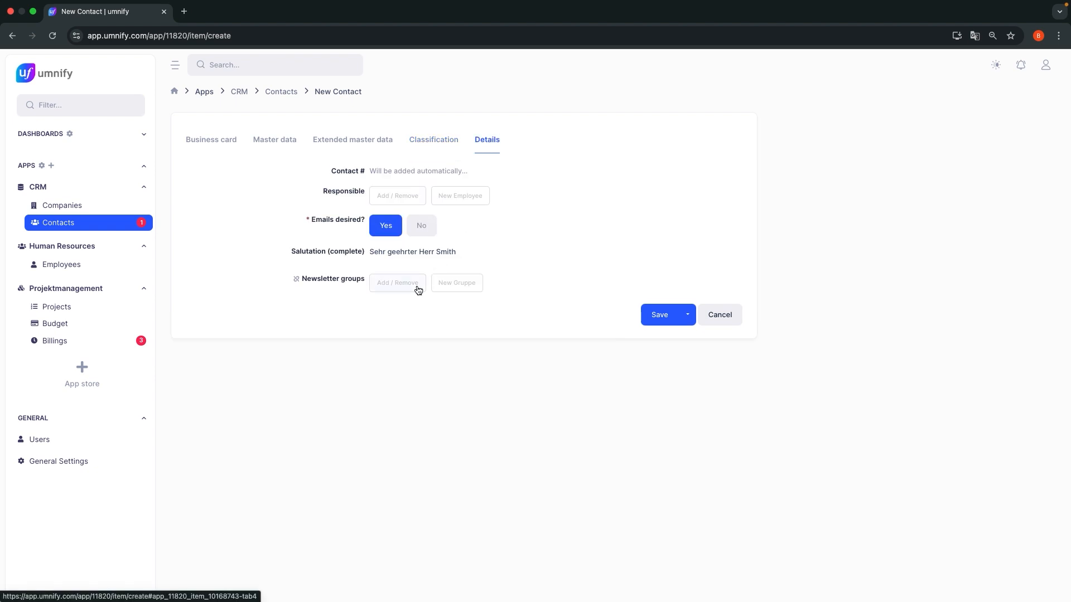
left_click(404, 200)
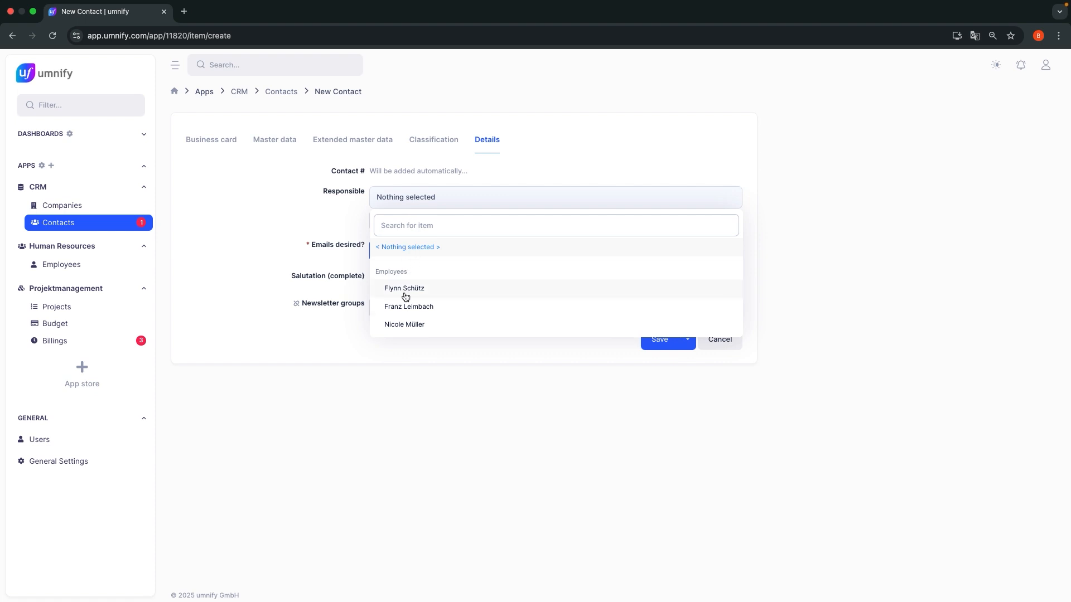
left_click(404, 306)
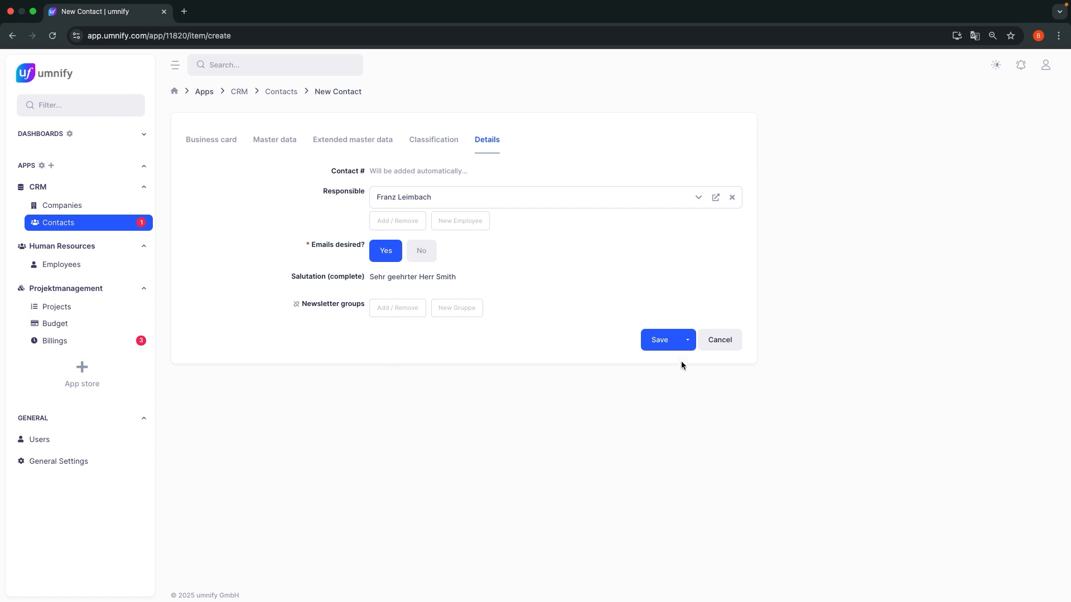
left_click(664, 339)
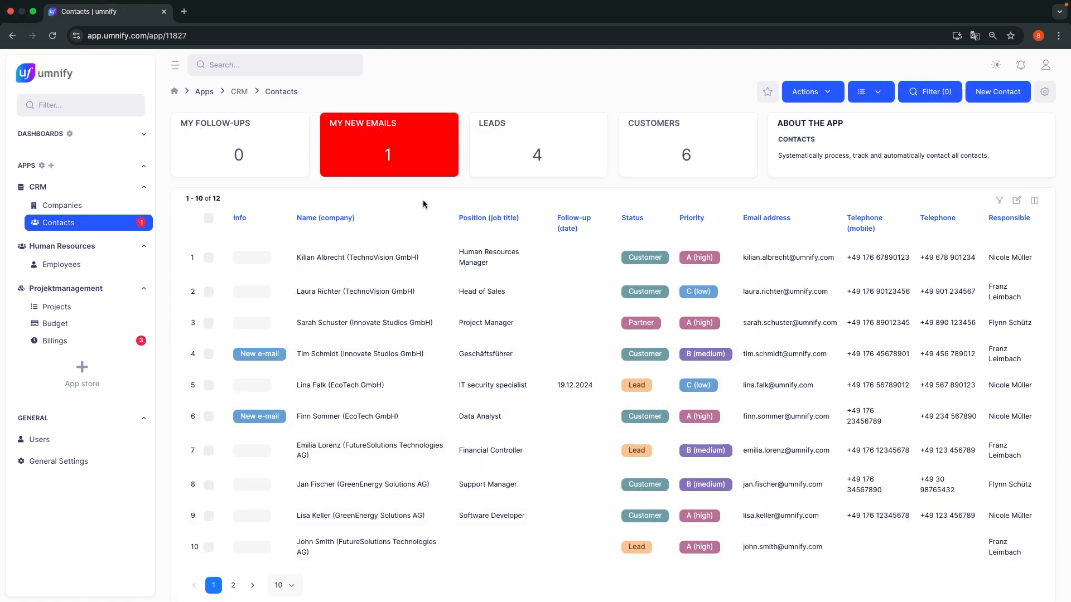
- Start a new record in the Companies app named "umnify GmbH" with status Customer
left_click(81, 208)
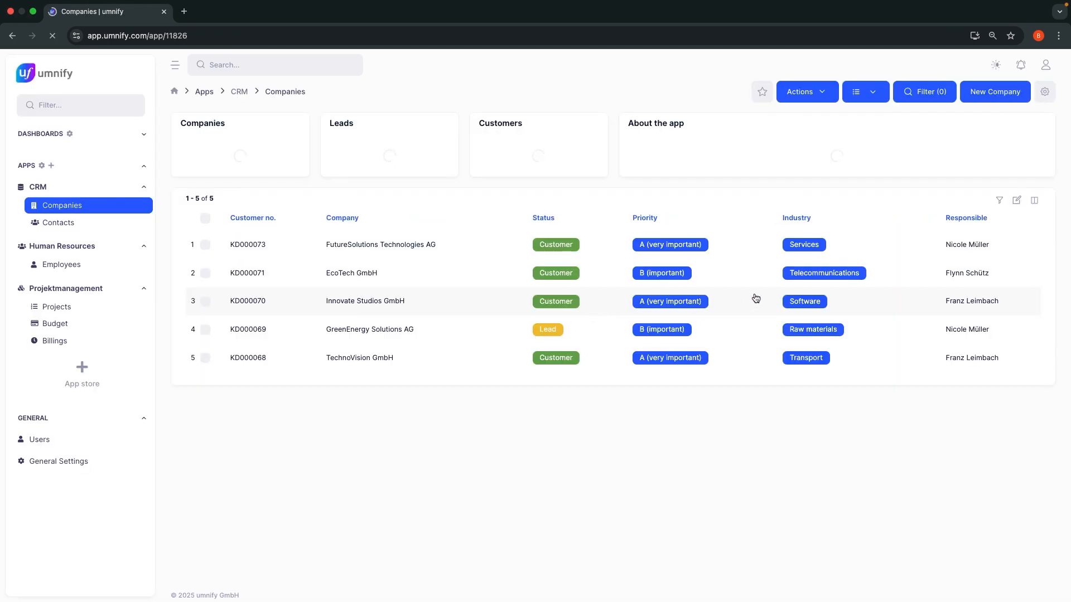
left_click(987, 98)
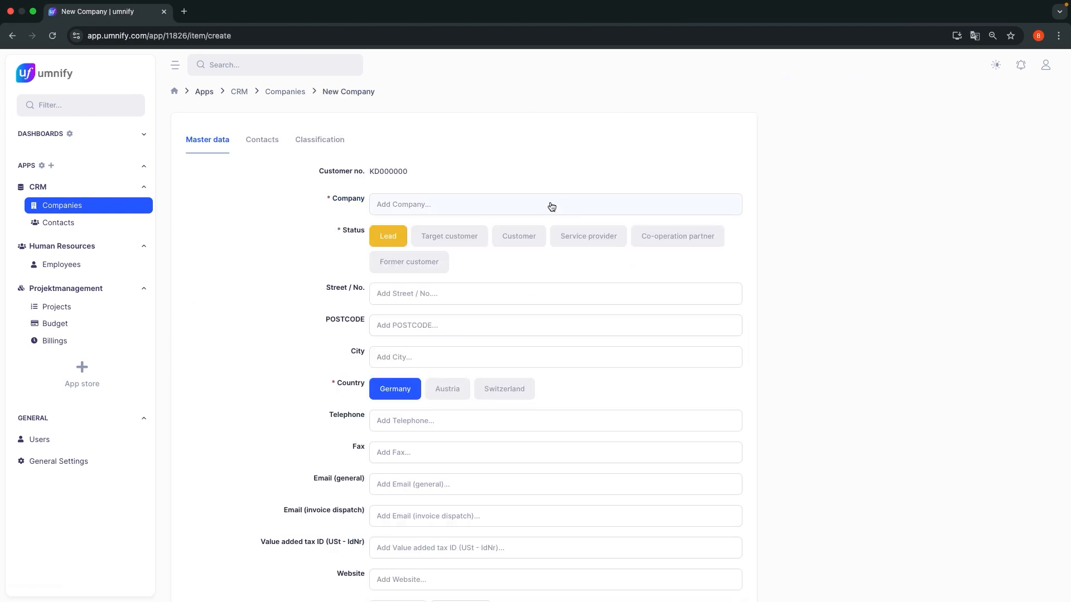
left_click(495, 200)
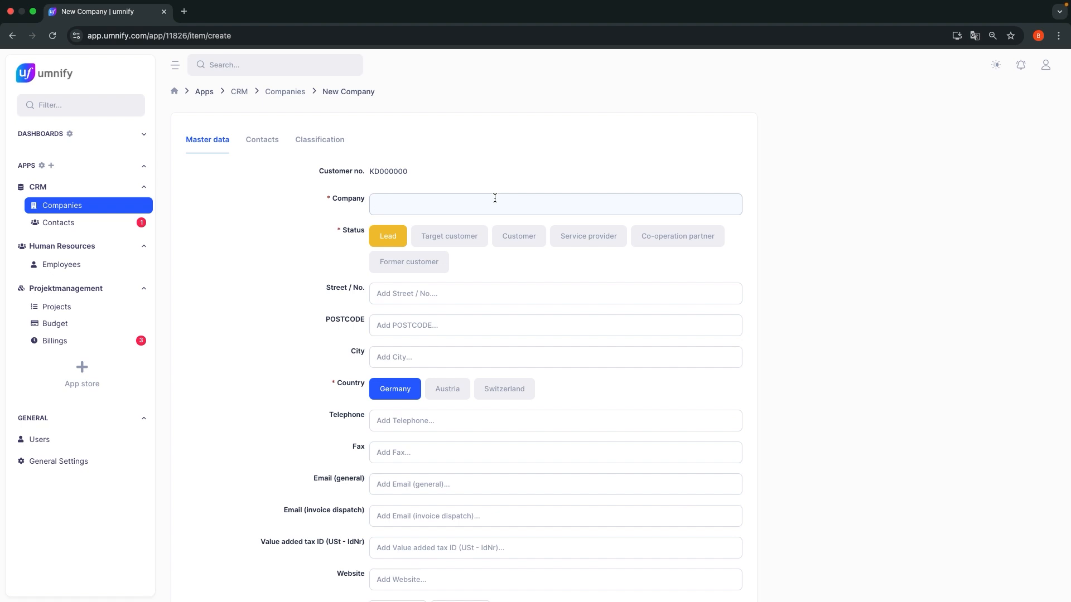
type("umnify GmbH")
left_click(519, 236)
- Assign the second listed employee as responsible for the new company
scroll(408, 377, "down", 3)
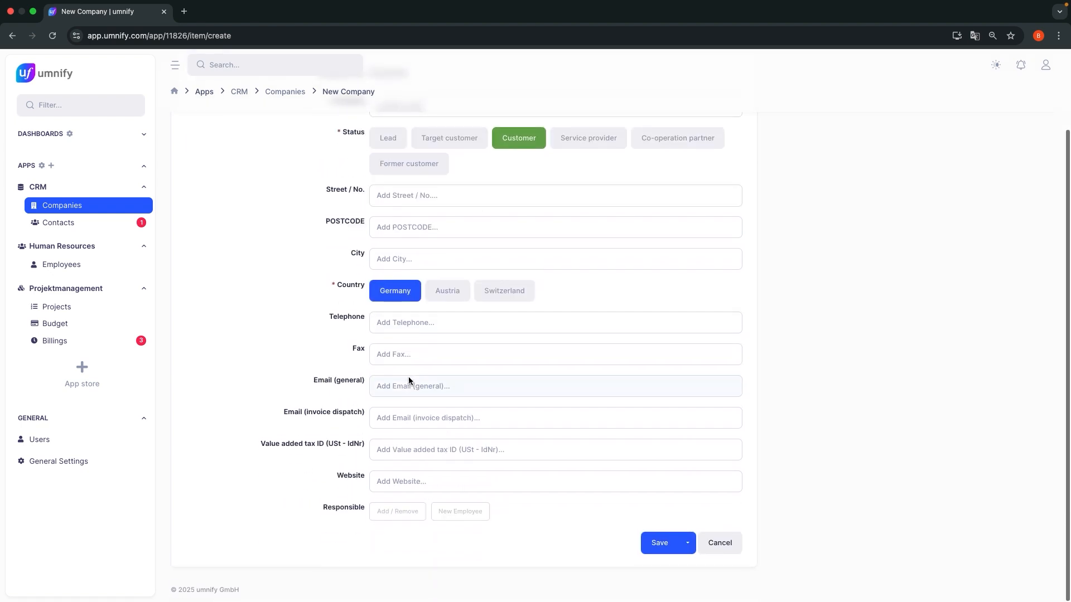
left_click(385, 514)
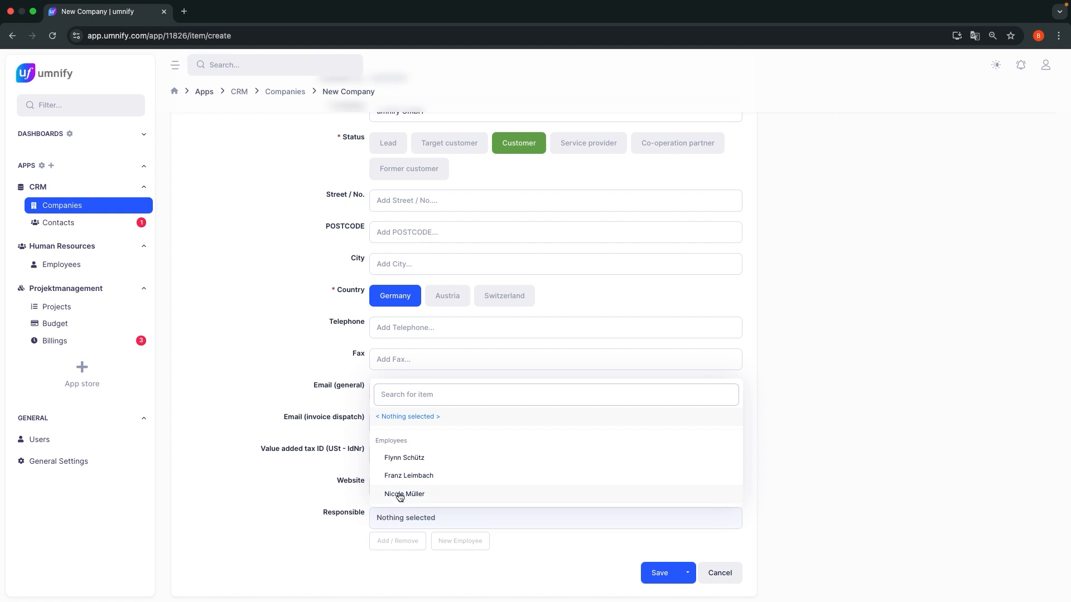
left_click(400, 475)
scroll(393, 346, "down", 1)
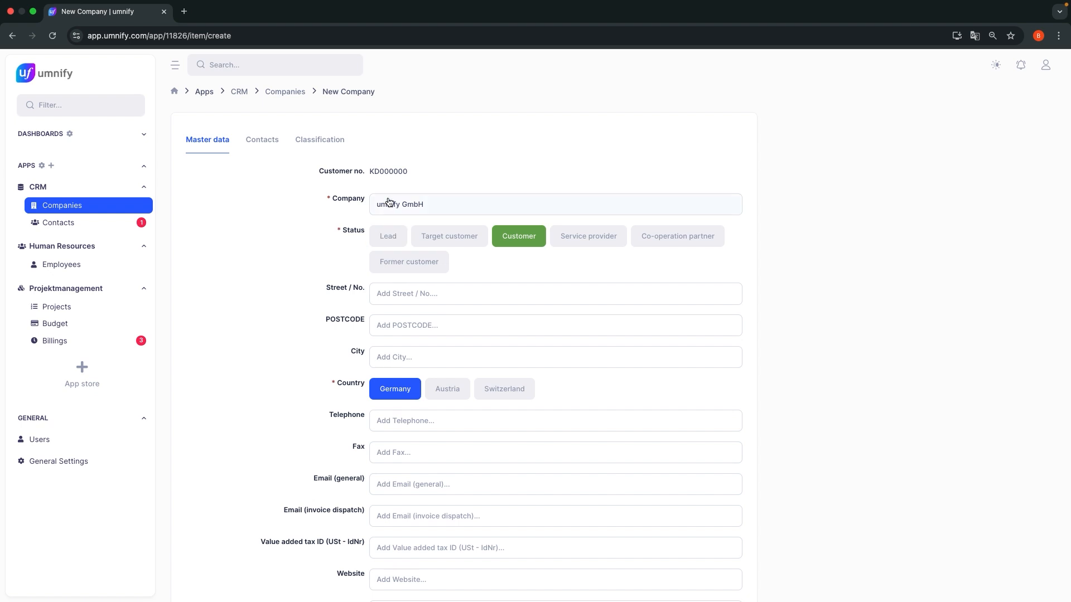
- Classify the new company with priority A (very important) and industry Technology
left_click(326, 140)
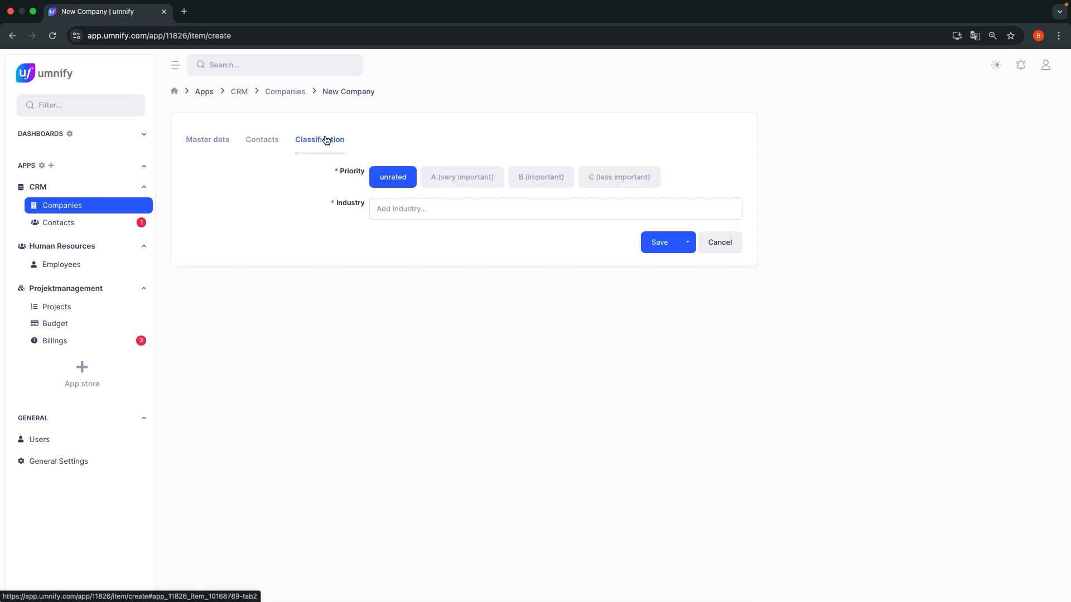
left_click(458, 179)
left_click(442, 208)
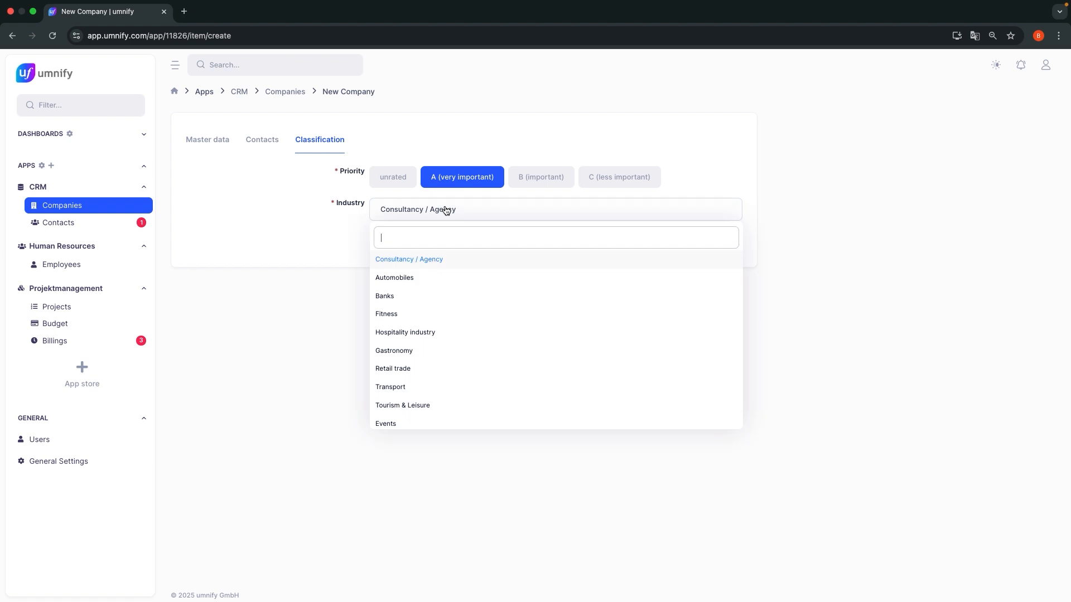
type("tech")
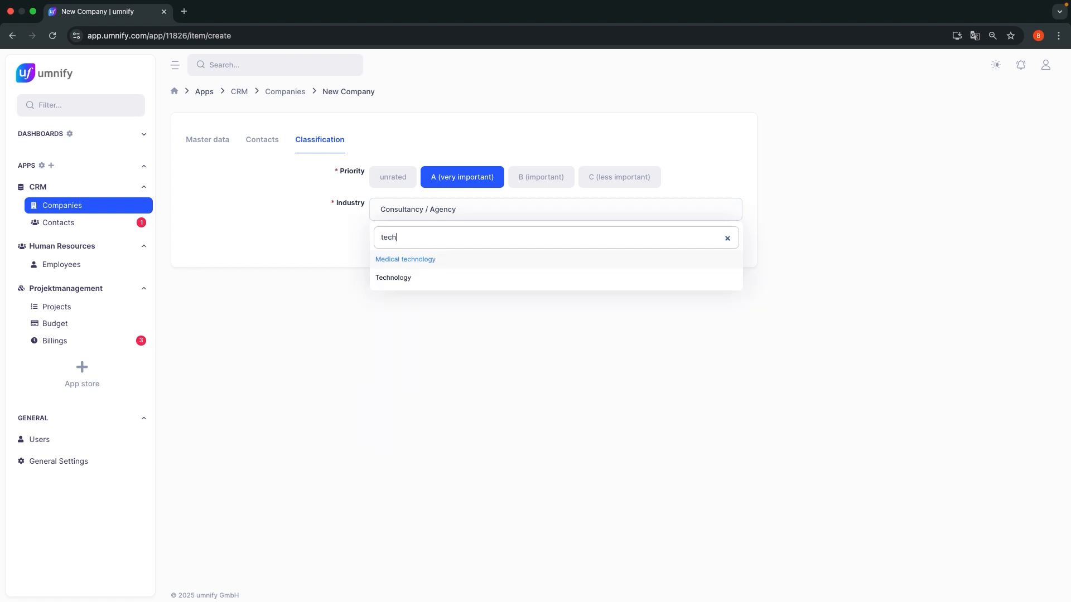
left_click(411, 278)
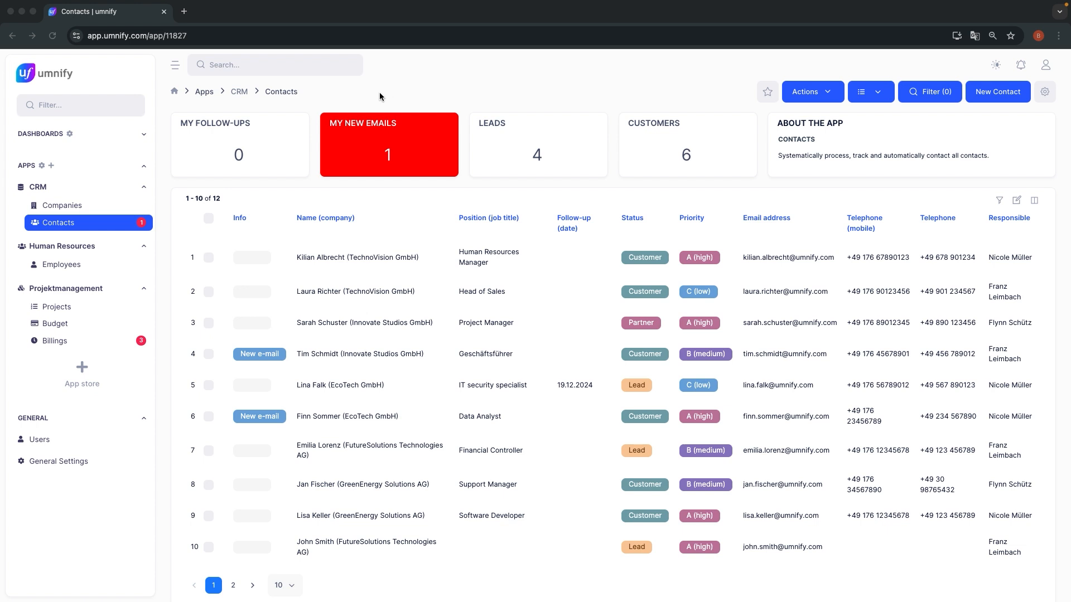
- Search for "TechnoVision GmbH" across all apps and open the first matching contact
left_click(237, 70)
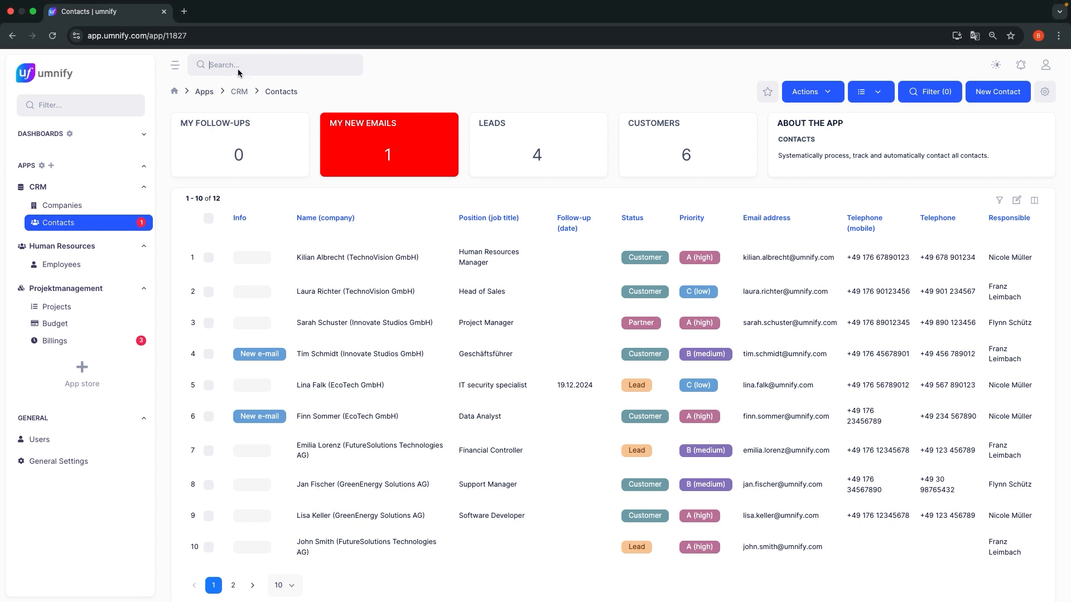
type("TechnoVision GmbH")
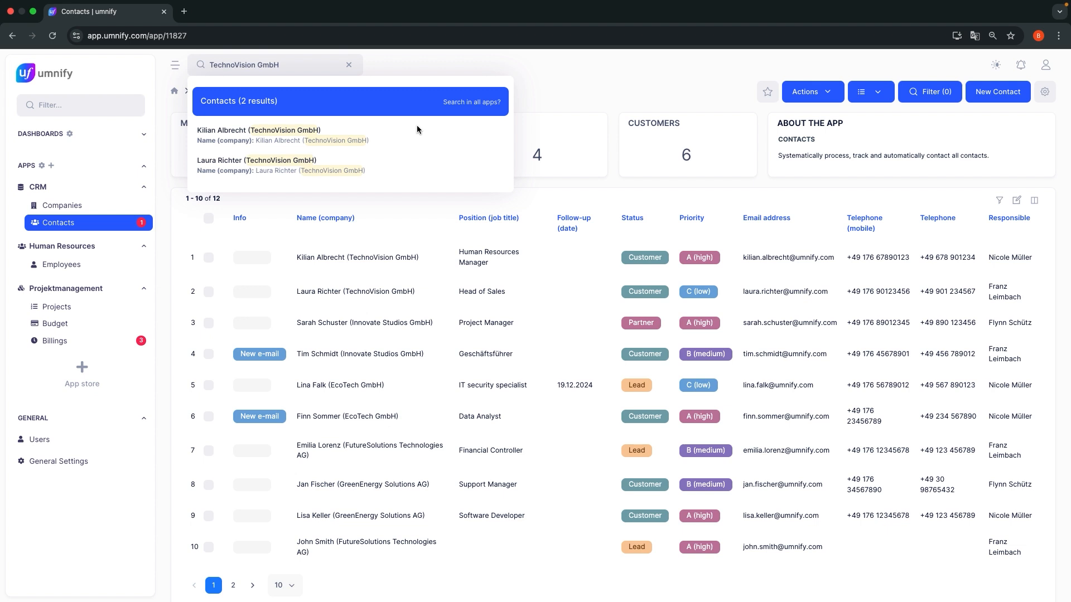
left_click(455, 104)
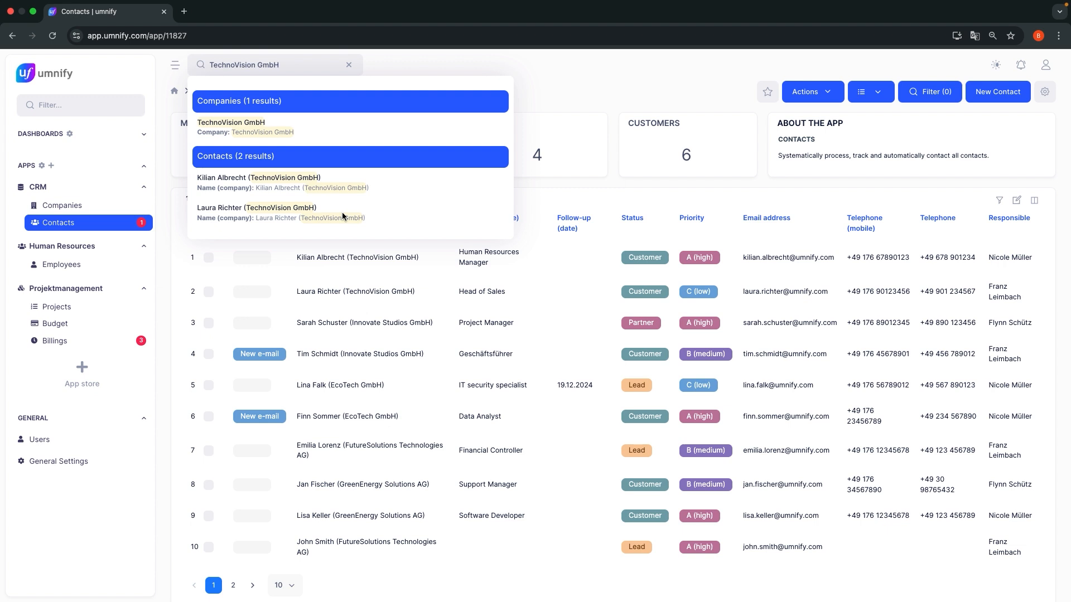
left_click(276, 181)
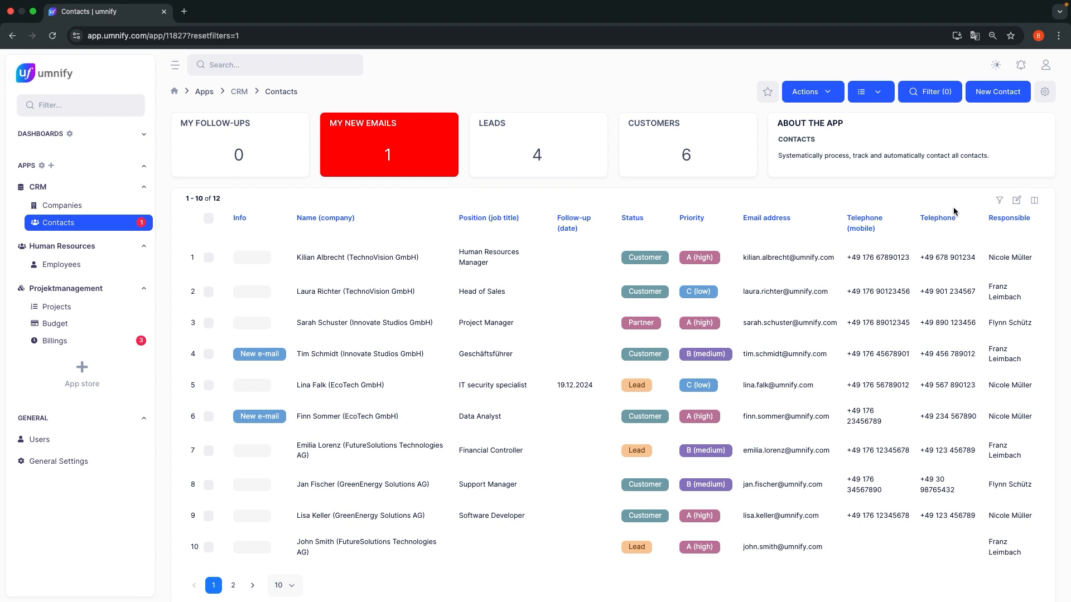
- Turn on column filtering in the contact list, filter the name column by the new contact's surname, and show all contacts again
left_click(1000, 200)
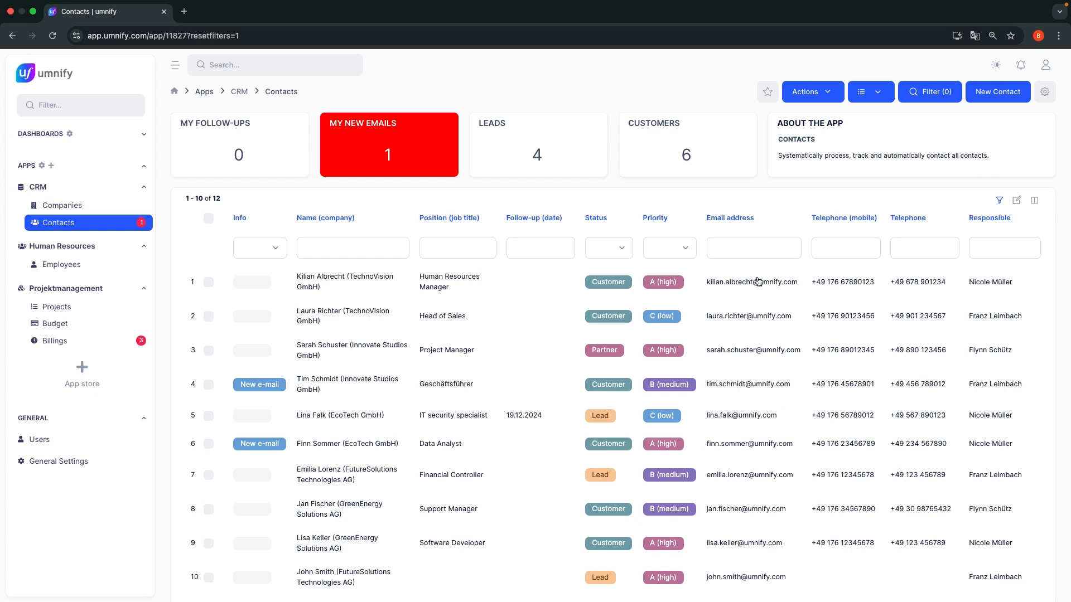
left_click(361, 244)
type("smith")
key("Return")
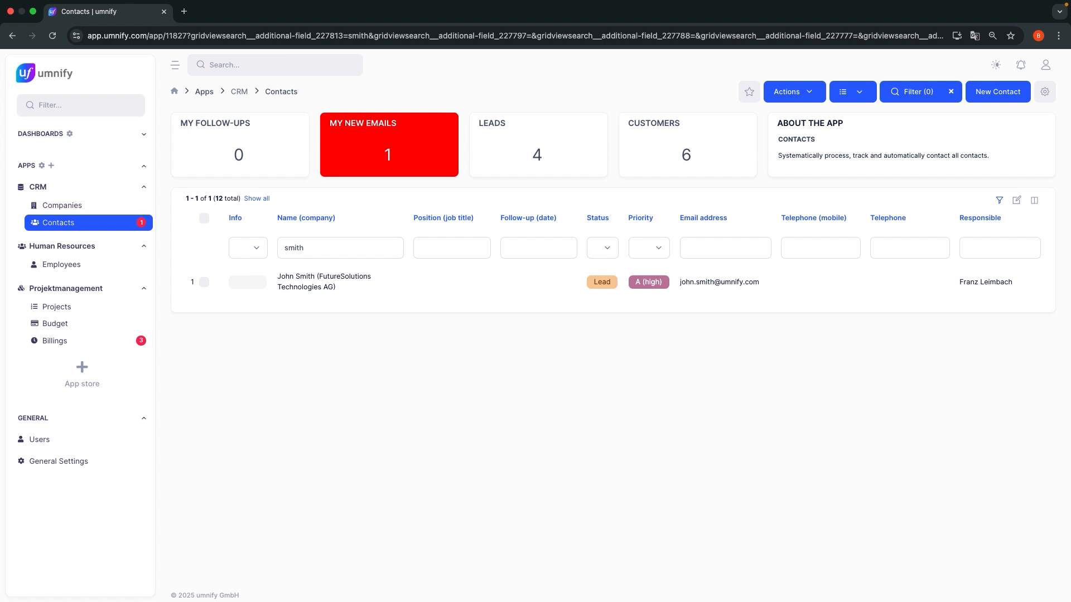
left_click(265, 202)
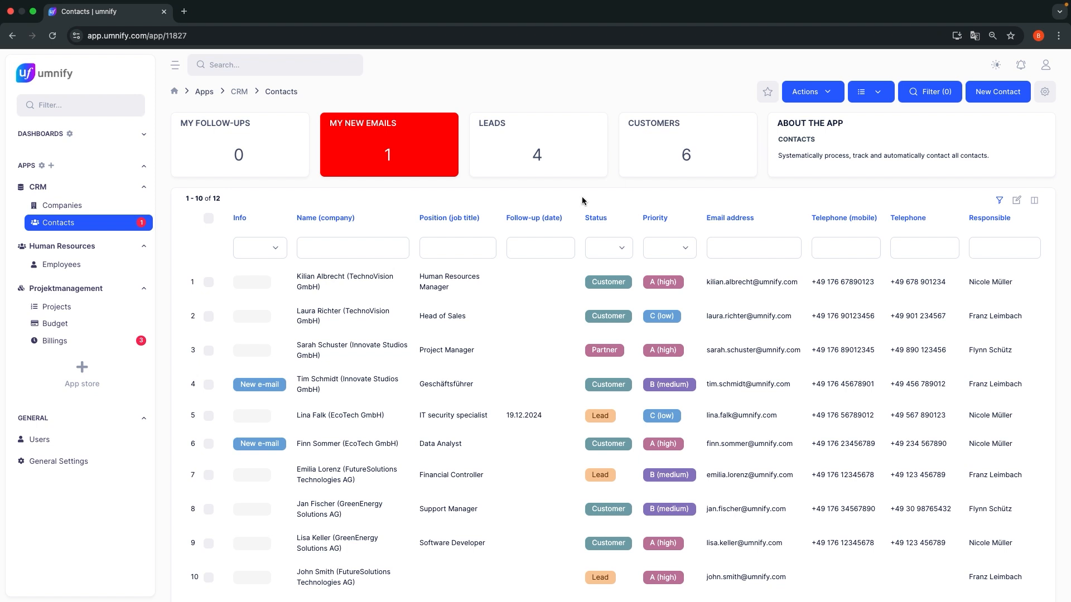
- Filter the contact list by salutation Mr. and the new contact's surname using the advanced field filter
left_click(943, 92)
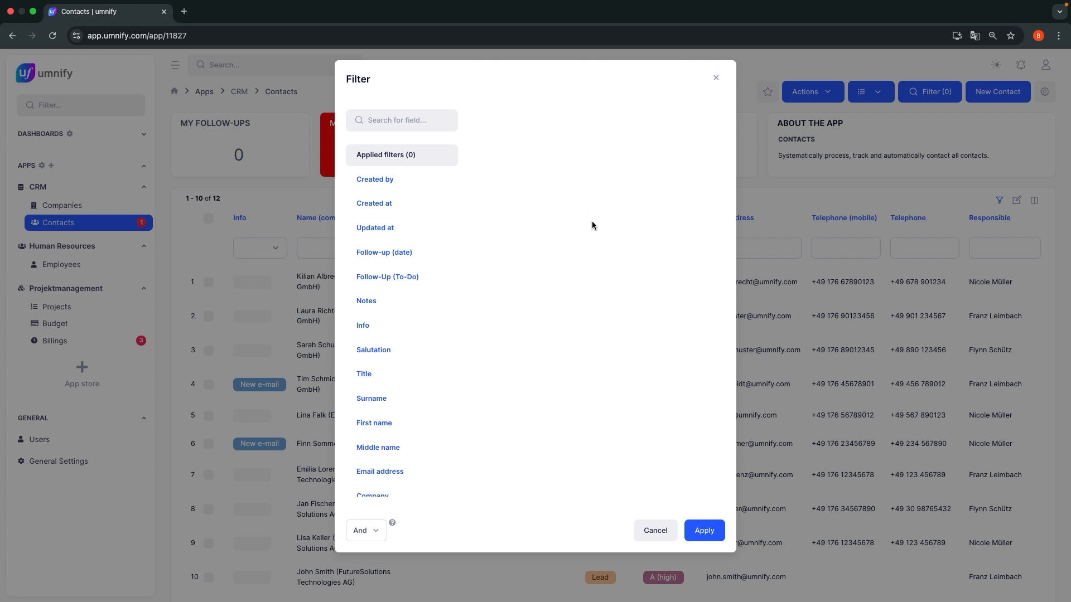
left_click(396, 360)
left_click(510, 124)
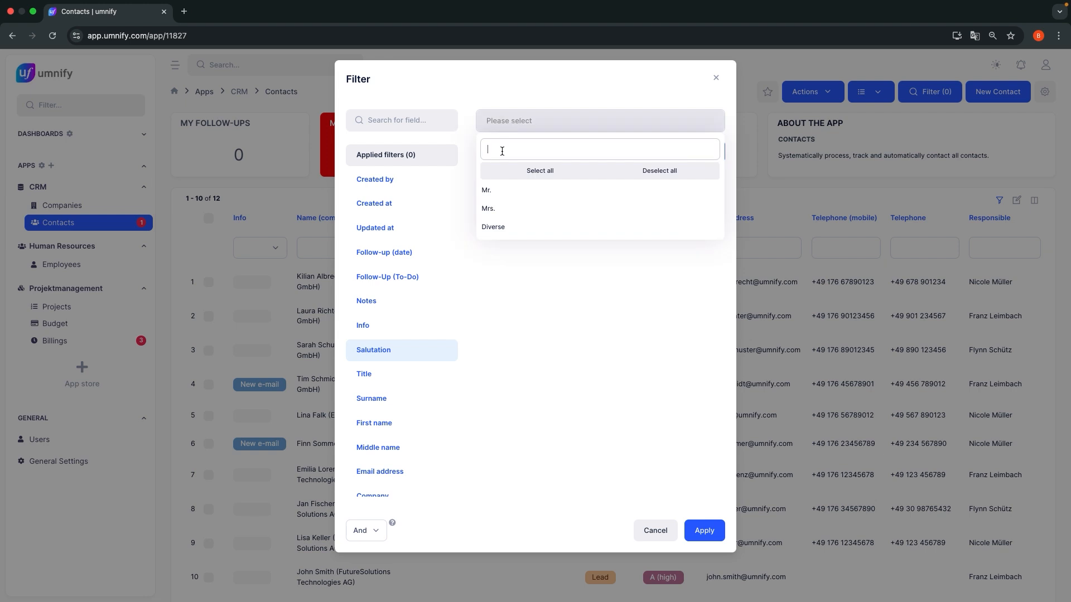
left_click(501, 189)
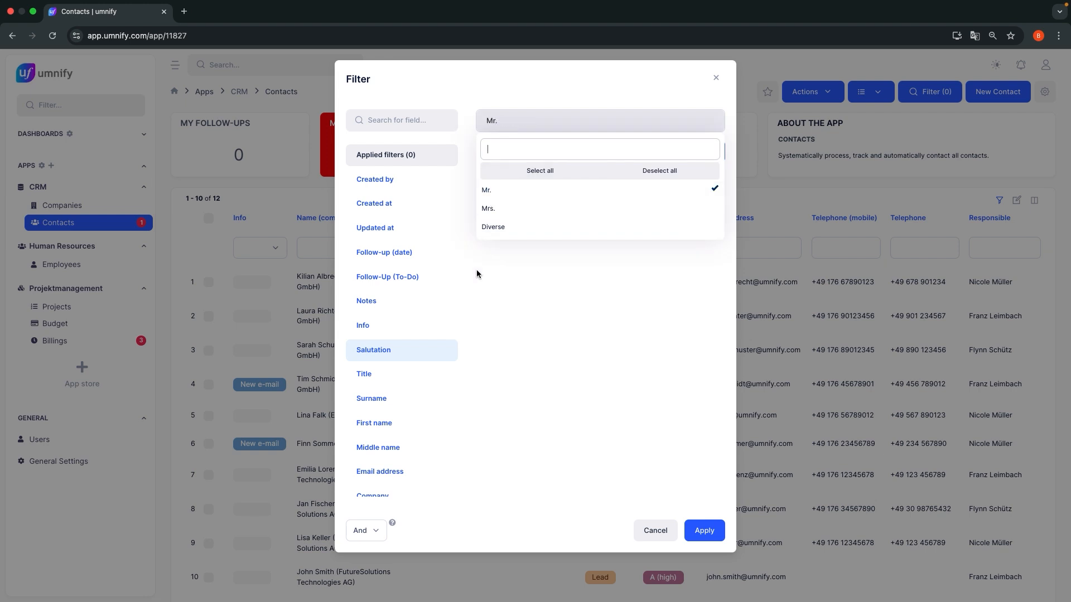
left_click(389, 402)
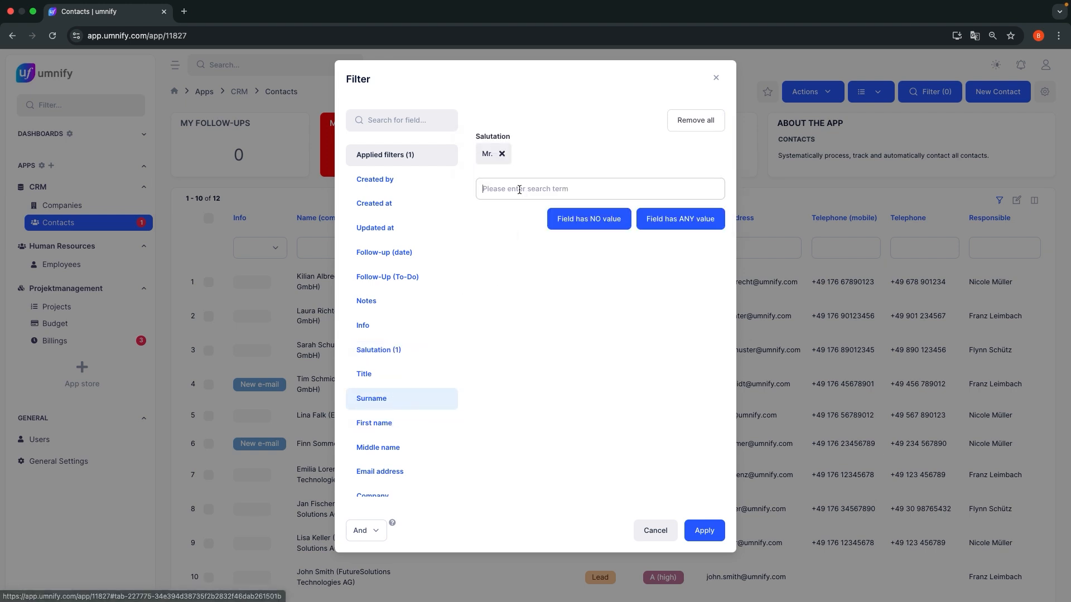
type("Smith")
key("Return")
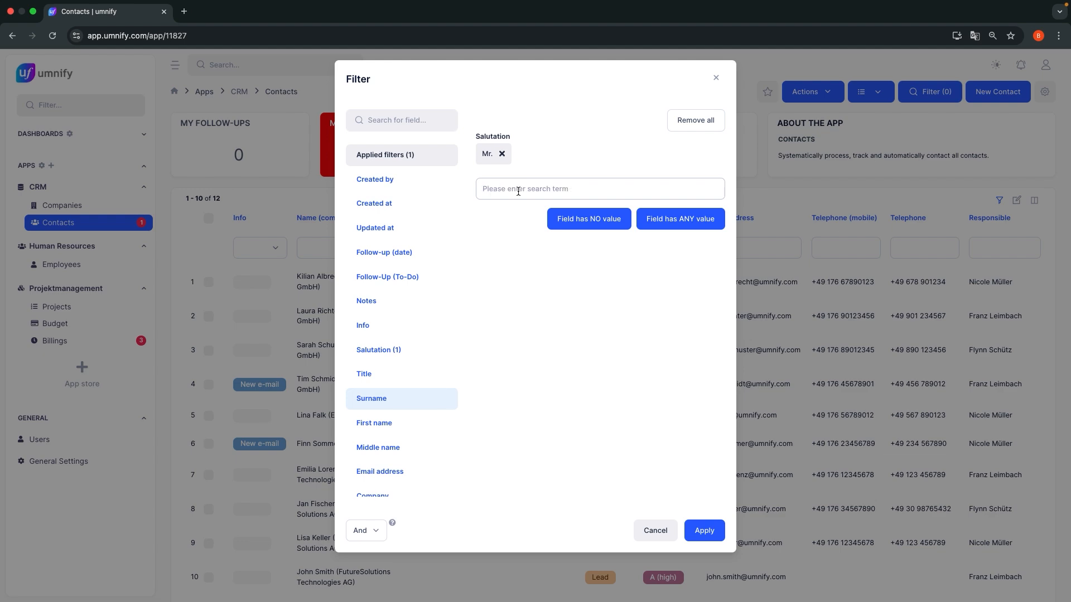
left_click(694, 530)
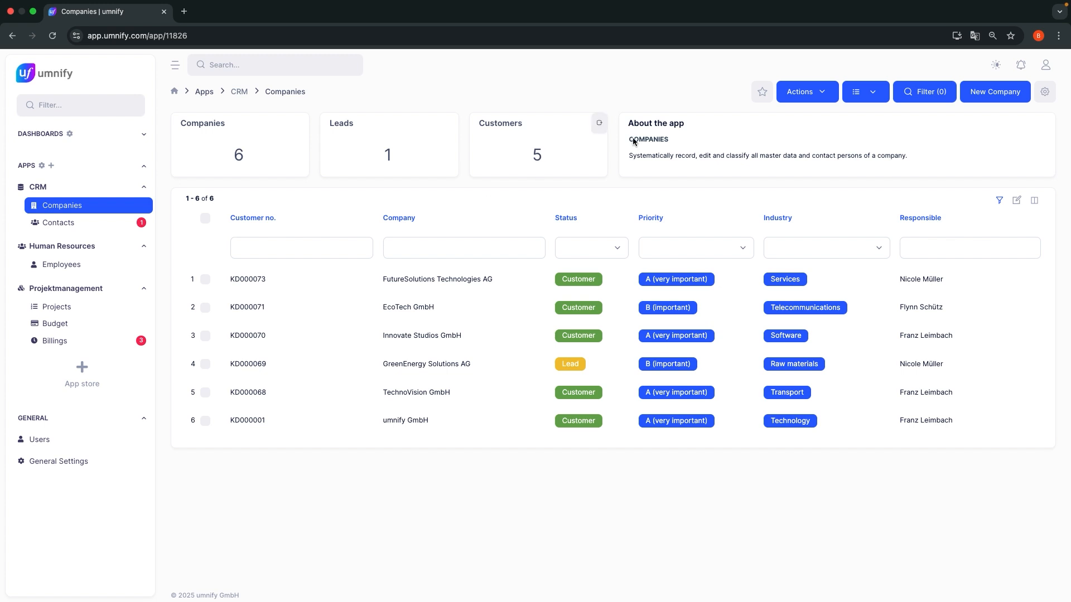
- Open the app layout settings of the Companies app and move the Firma field above Kunden-Nr
left_click(1043, 95)
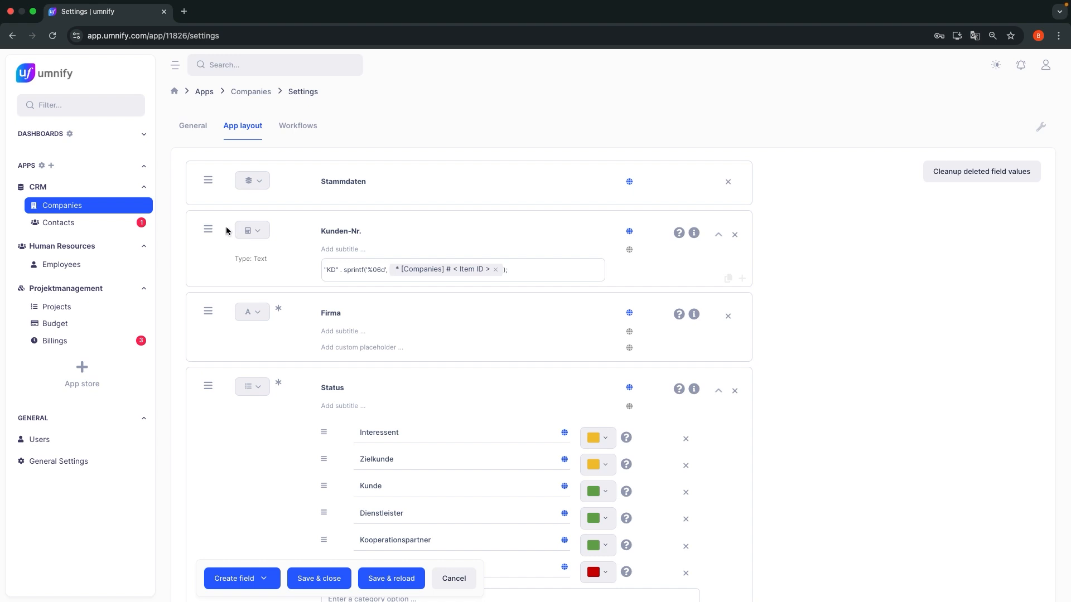
left_click_drag(207, 311, 207, 226)
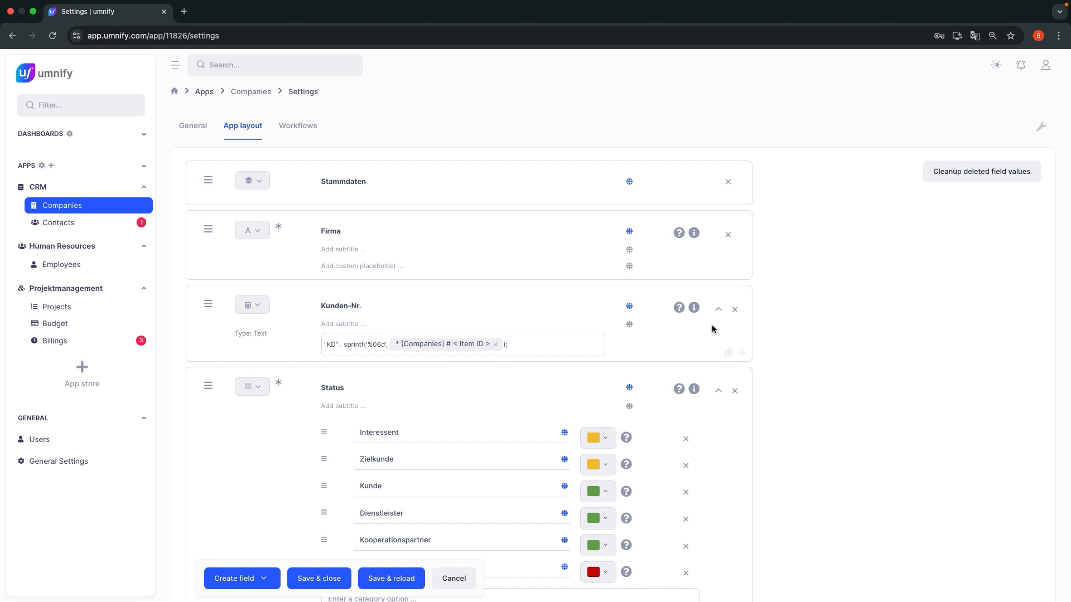
- Add a Text / Email field named "Notes" directly after Kunden-Nr., then save and close the layout
left_click(742, 354)
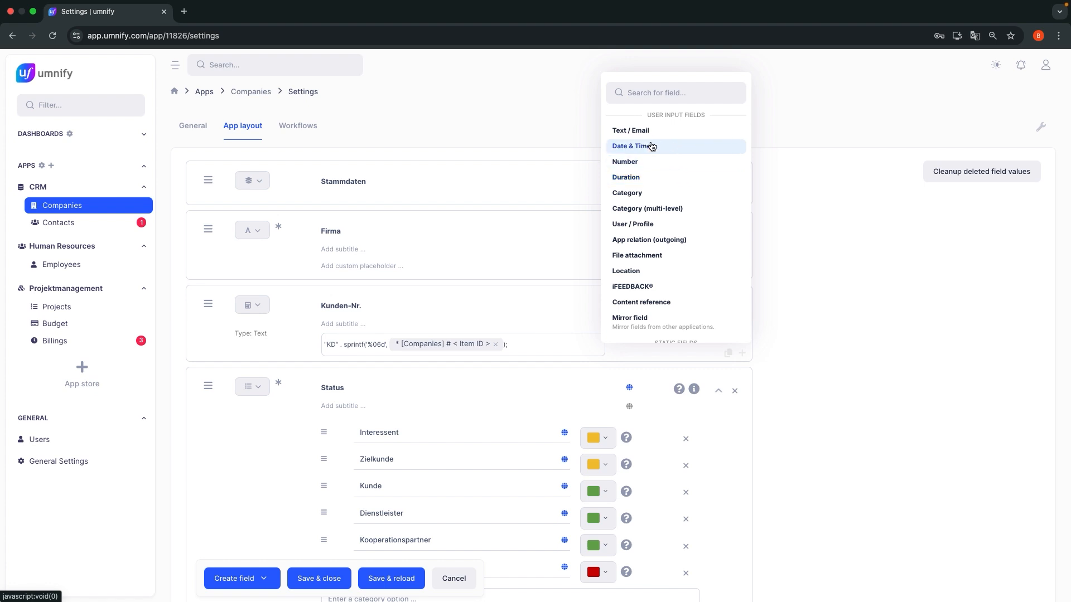
left_click(632, 131)
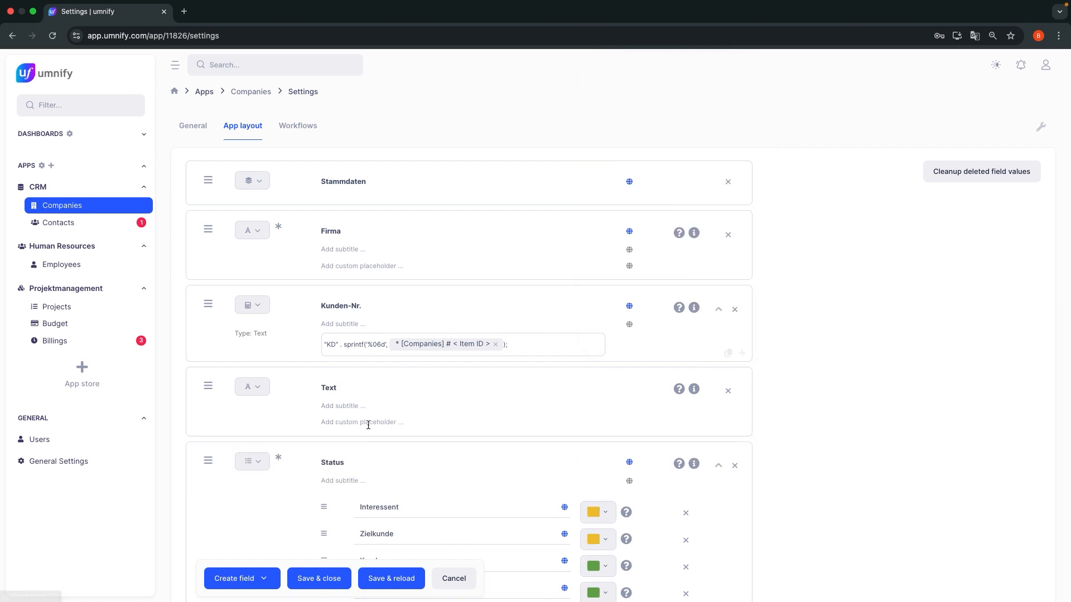
double_click(333, 387)
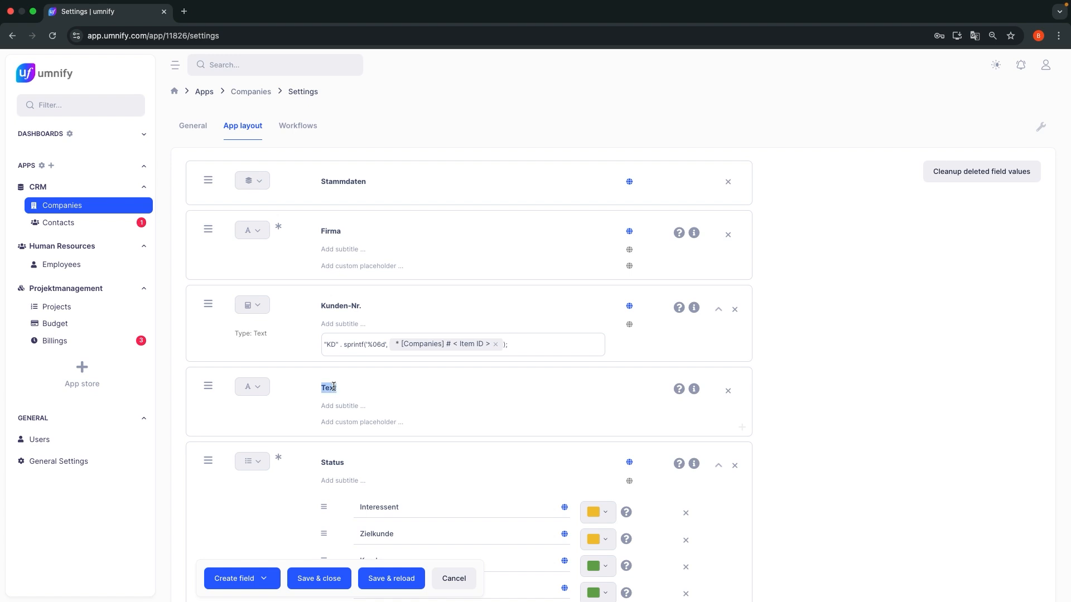
type("Notes")
left_click(316, 579)
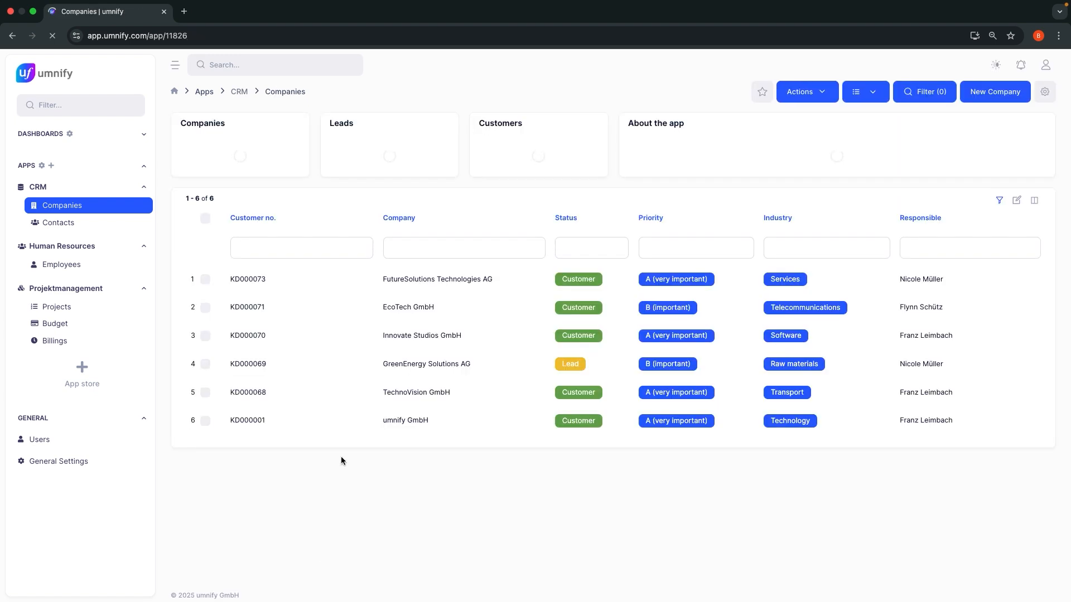
- Enter "Enter notes here!" in the Notes field of the FutureSolutions Technologies AG master data
left_click(368, 285)
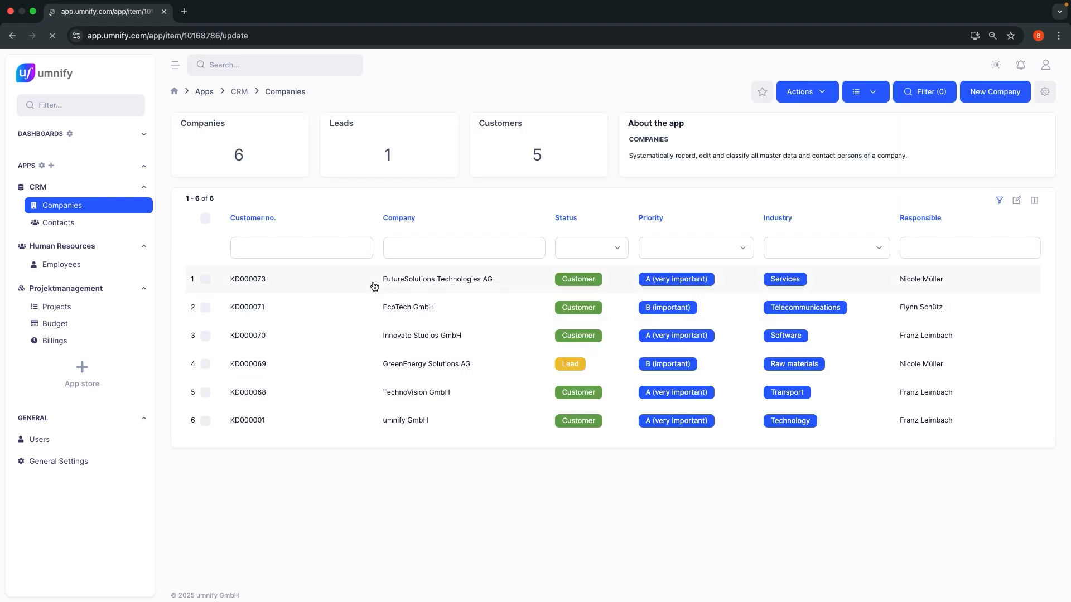
left_click(209, 133)
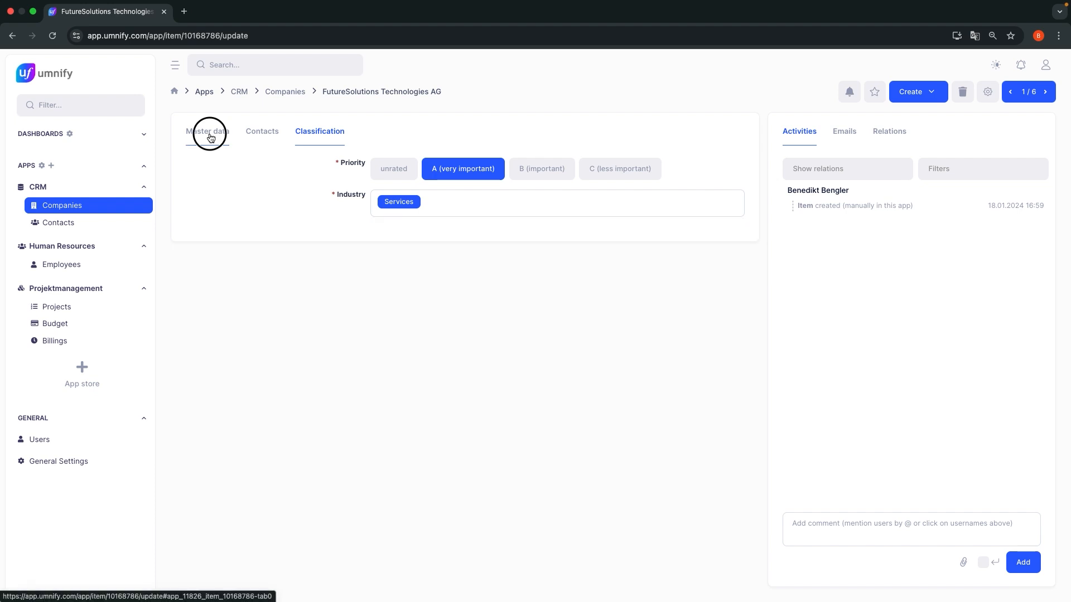
left_click(435, 226)
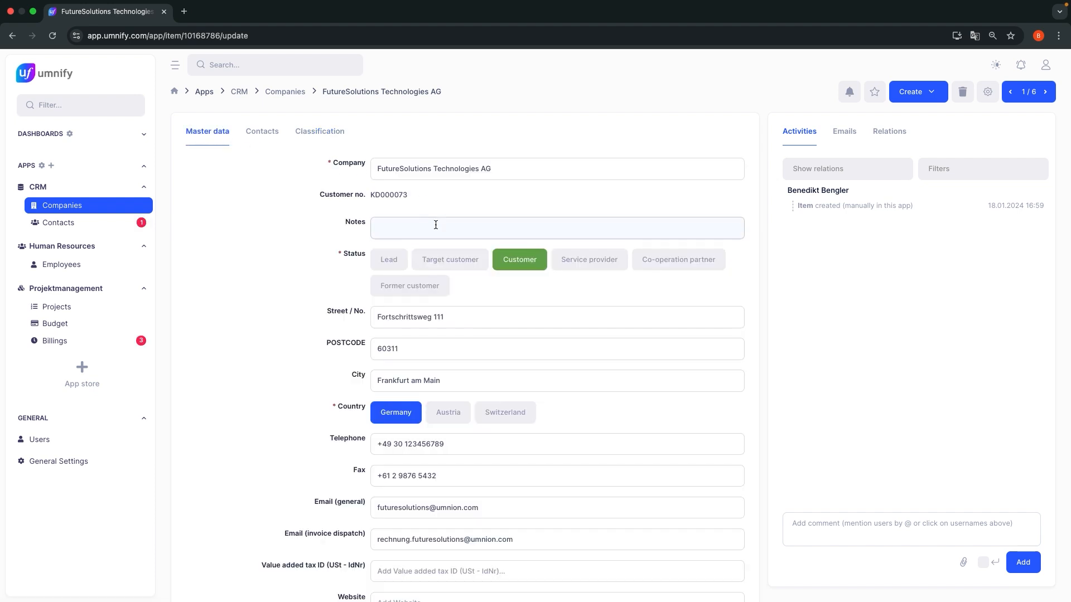
type("Enter notes here!")
key("Return")
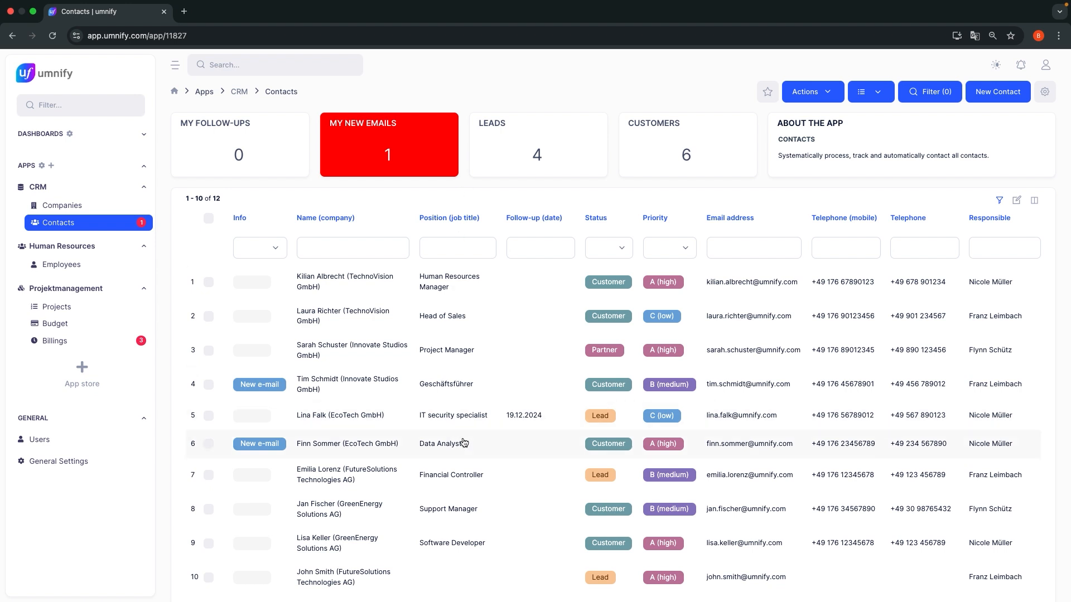
- Start a new email to the FutureSolutions Technologies AG contact in row 10, with subject "Subject" and body text "Hi"
left_click(372, 573)
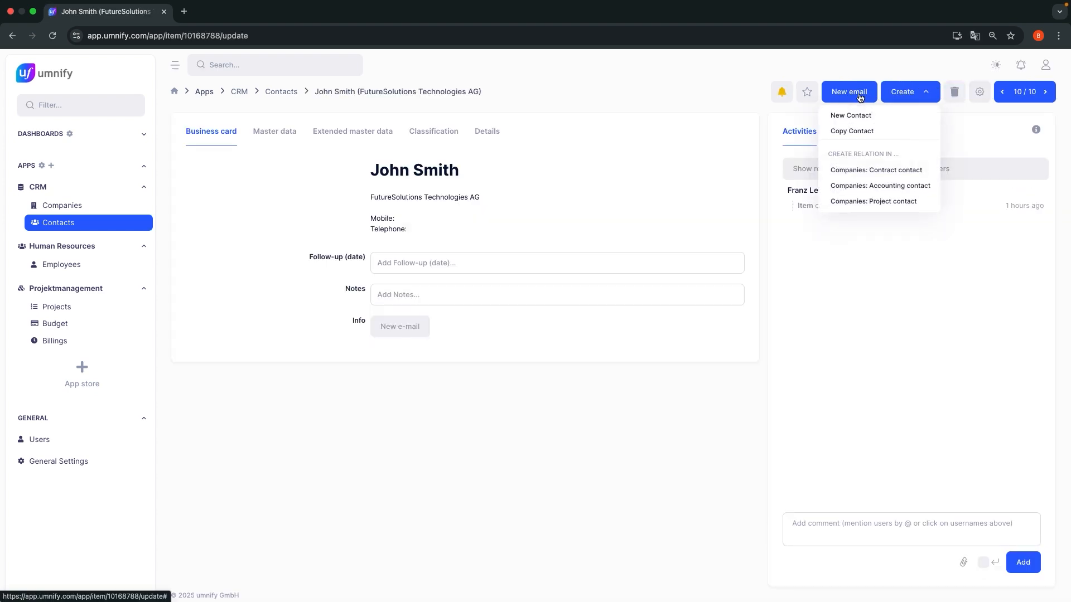
left_click(864, 97)
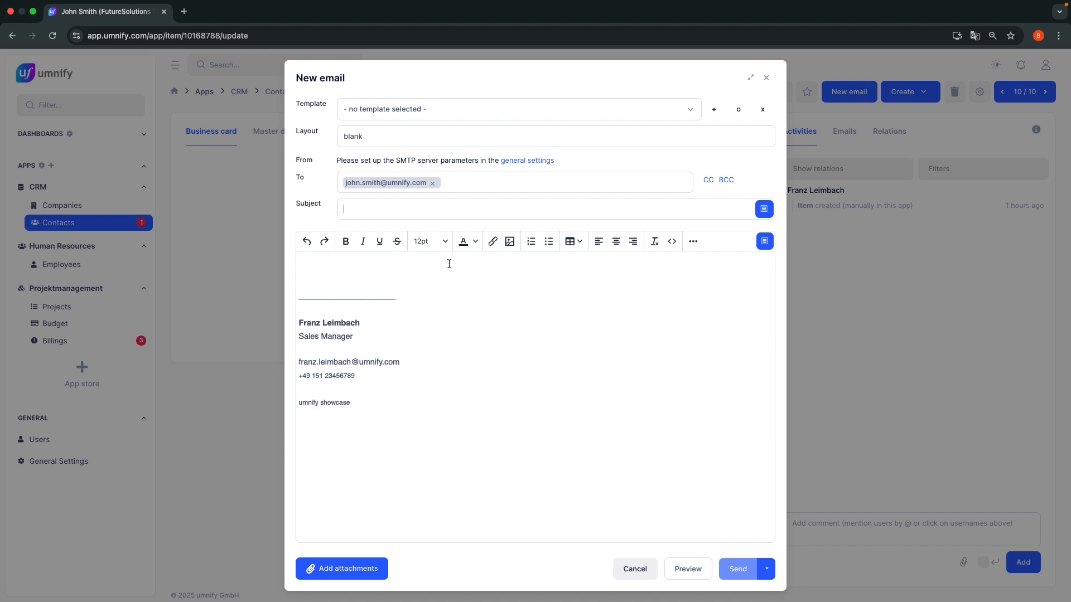
type("Subject")
left_click(412, 264)
type("Hi")
- Insert the current item's First name variable after the greeting and preview the email
left_click(764, 246)
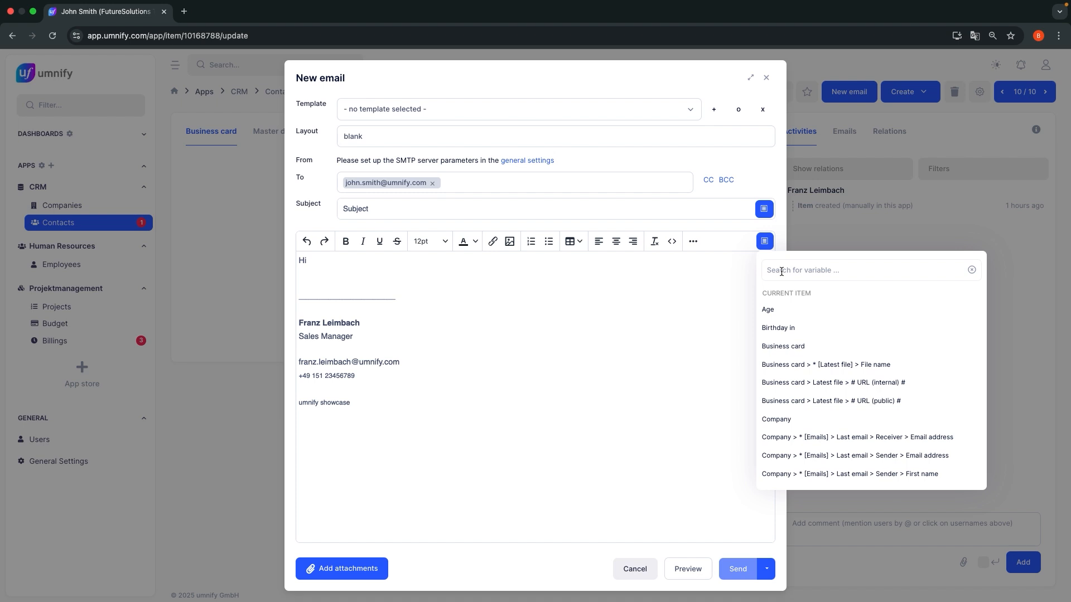
type("first name")
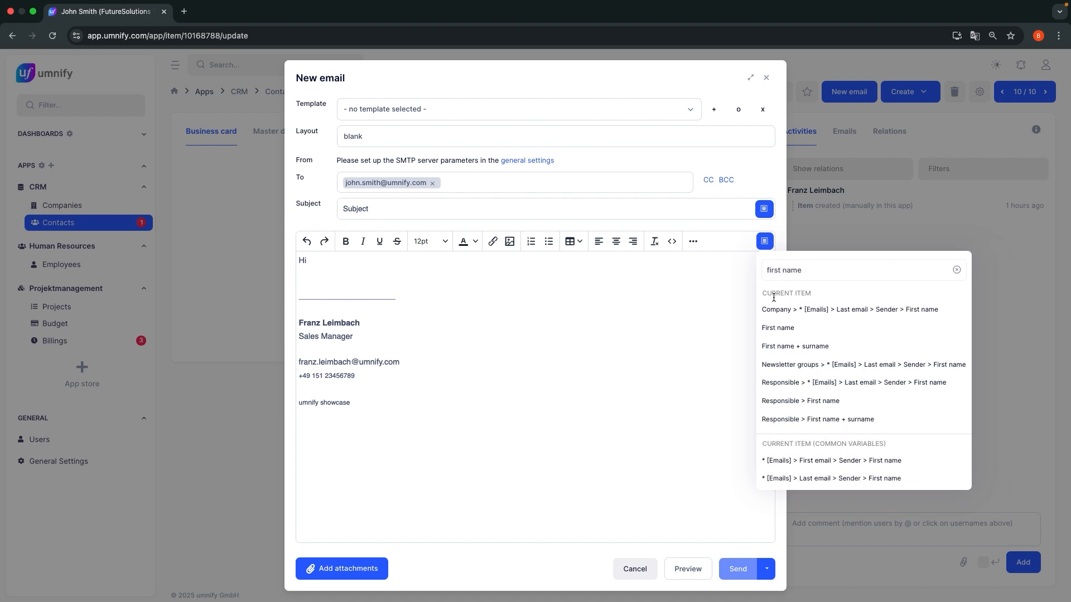
left_click(778, 329)
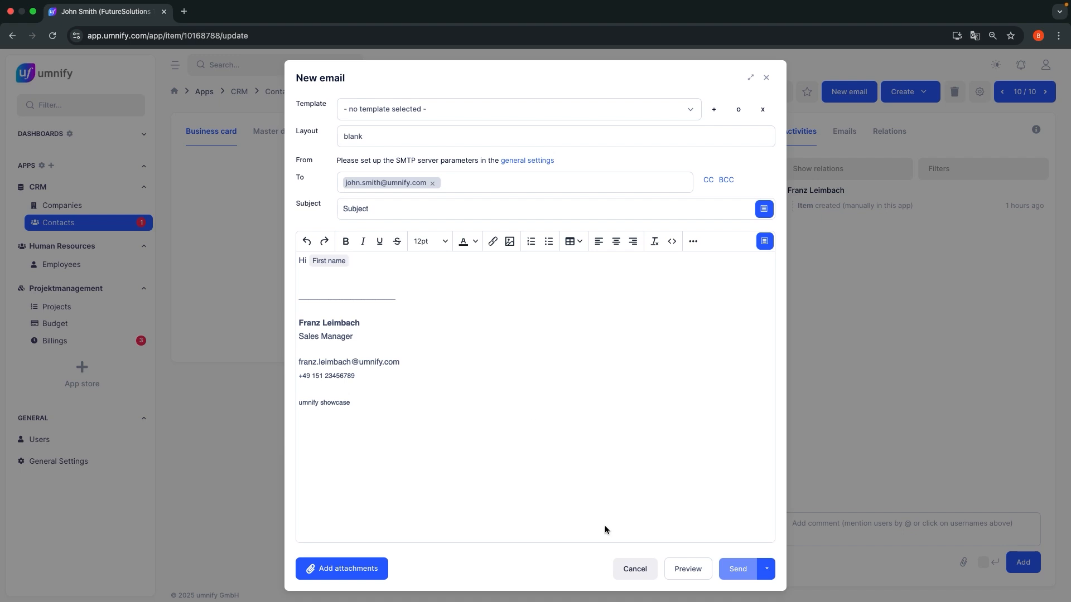
left_click(684, 574)
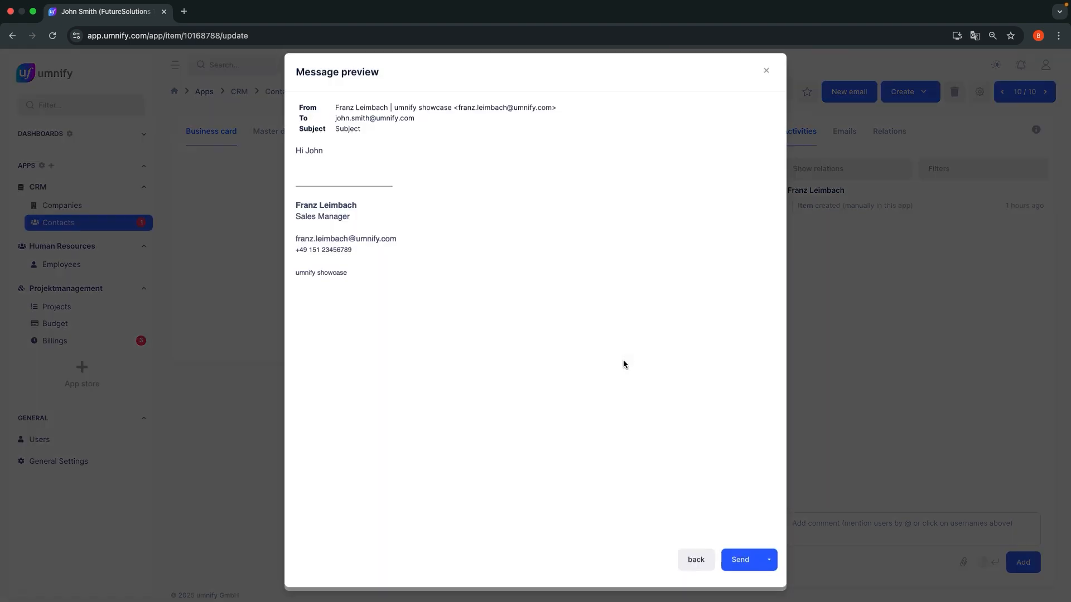